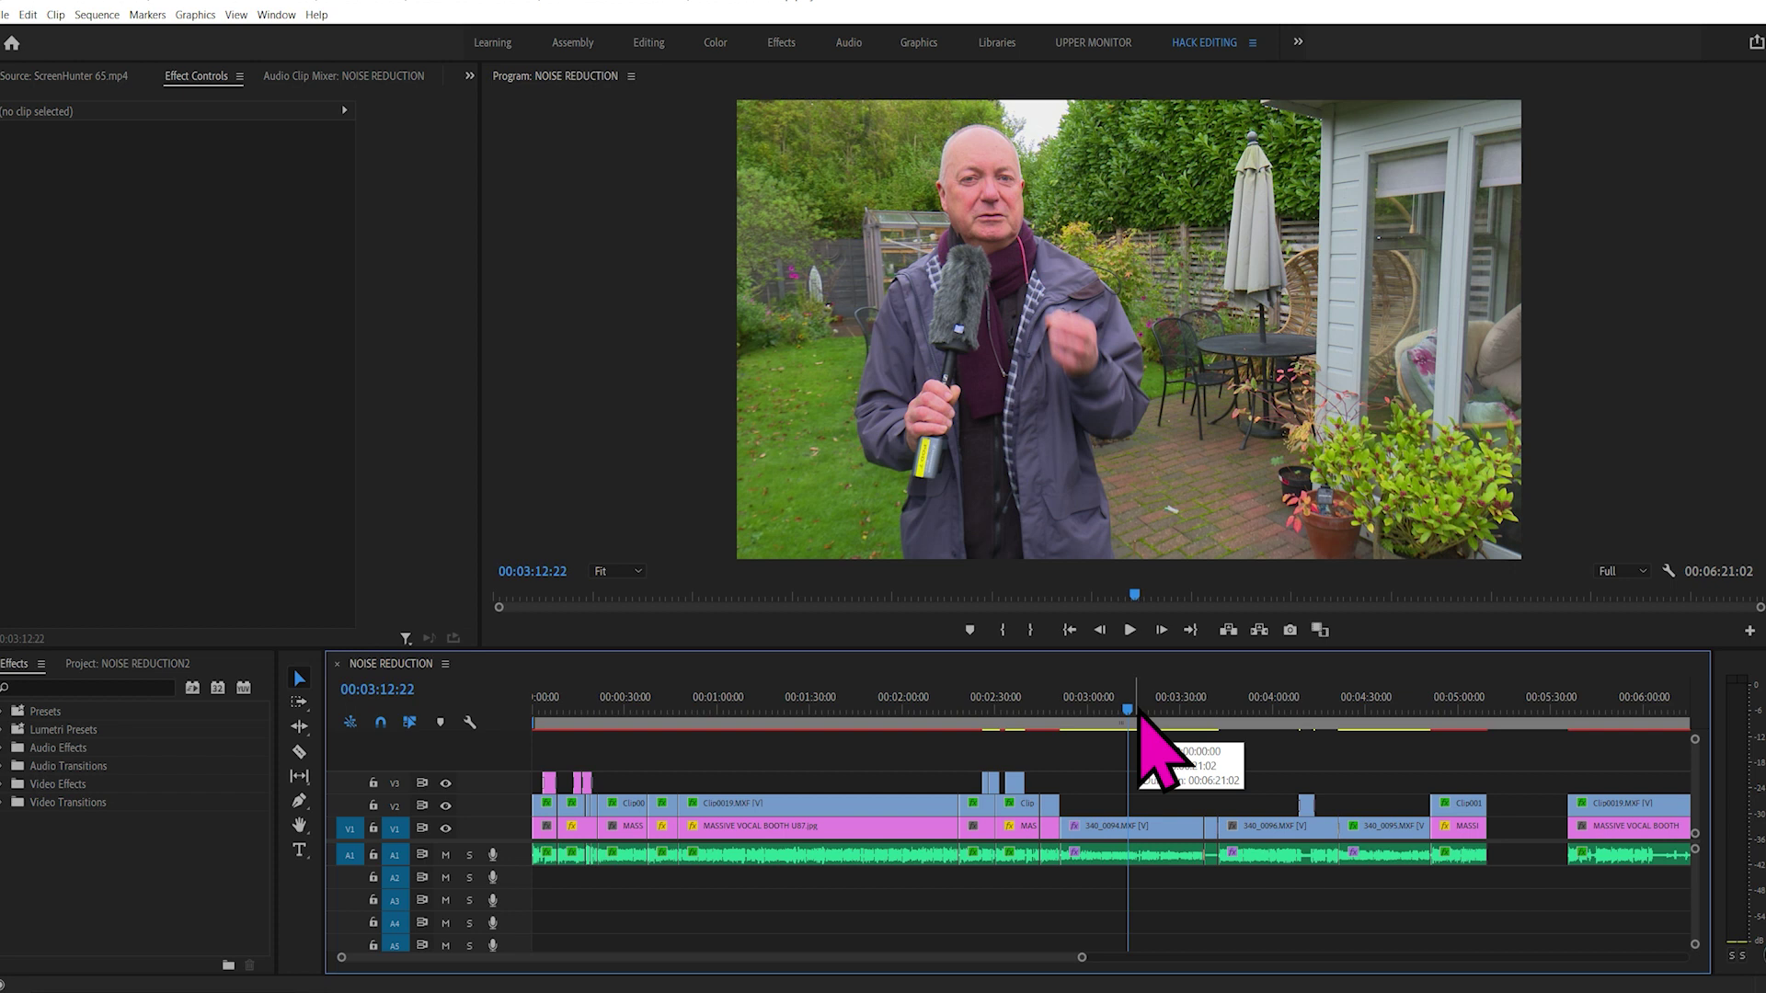
Play back the outdoor garden interview around 00:03:12 and the short garden clip before the motorway footage to hear the background noise
{"action": "key", "text": "space"}
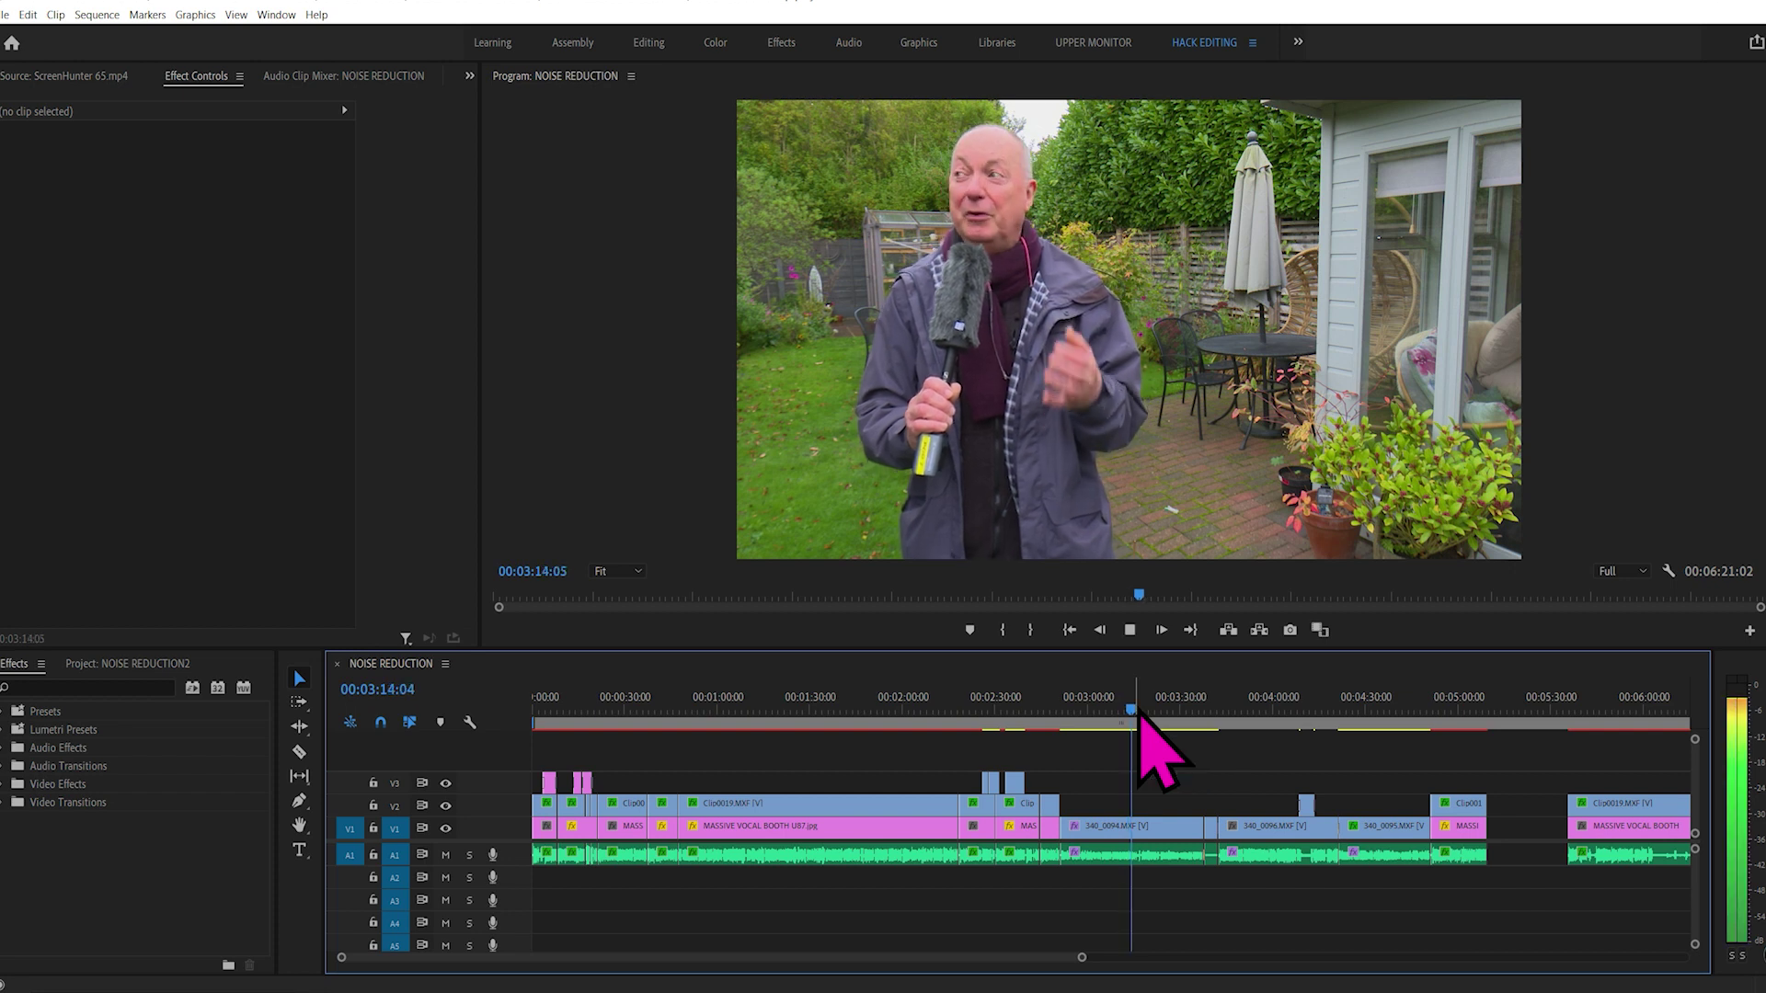
{"action": "key", "text": "space"}
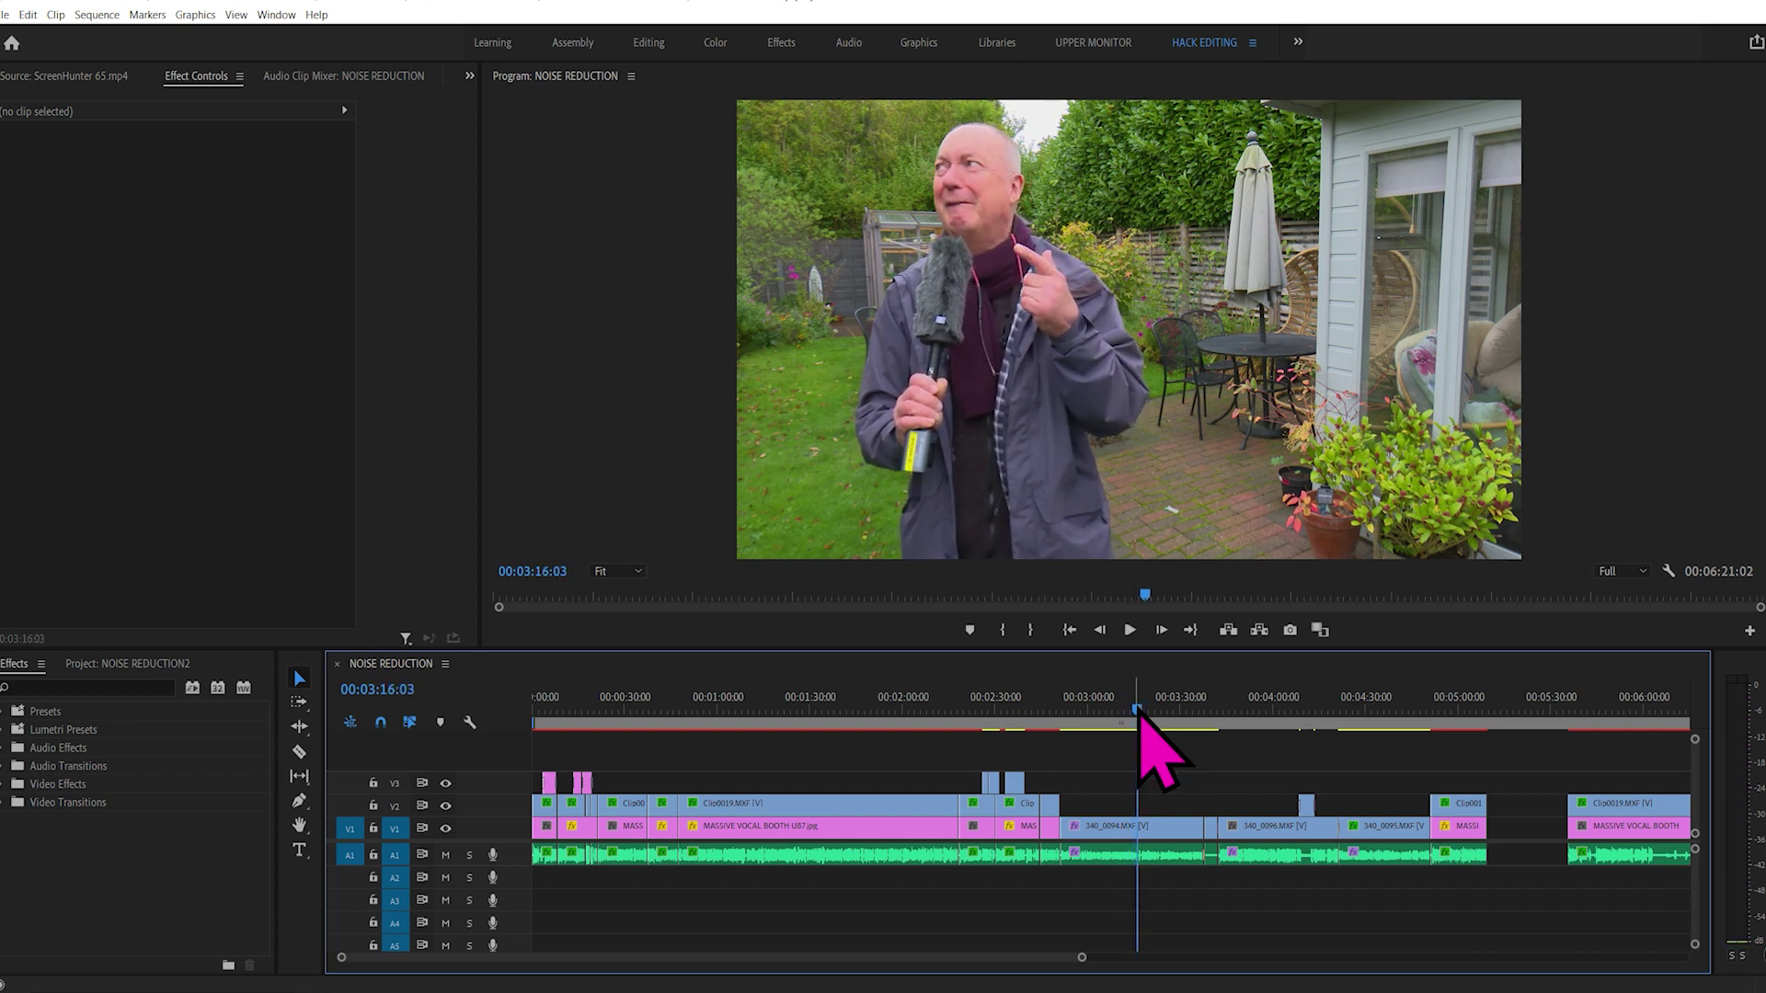
{"action": "left_click", "coordinate": [1205, 713]}
{"action": "key", "text": "space"}
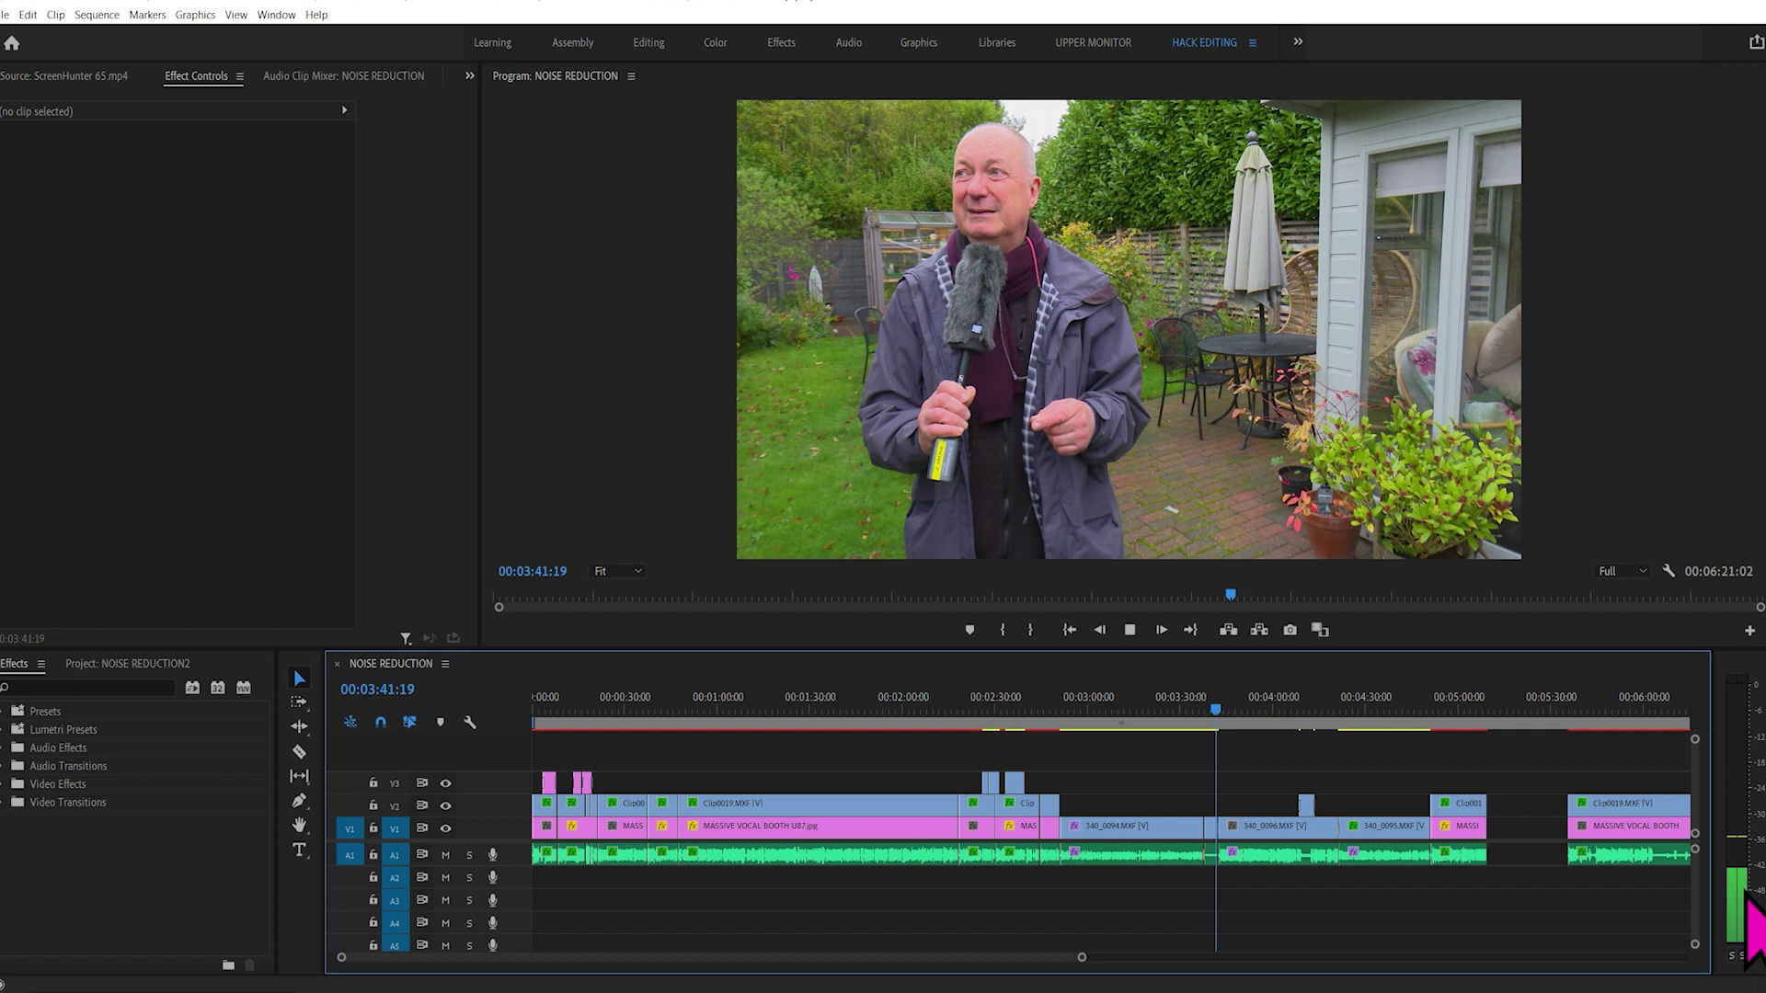
{"action": "key", "text": "space"}
{"action": "left_click", "coordinate": [1215, 709]}
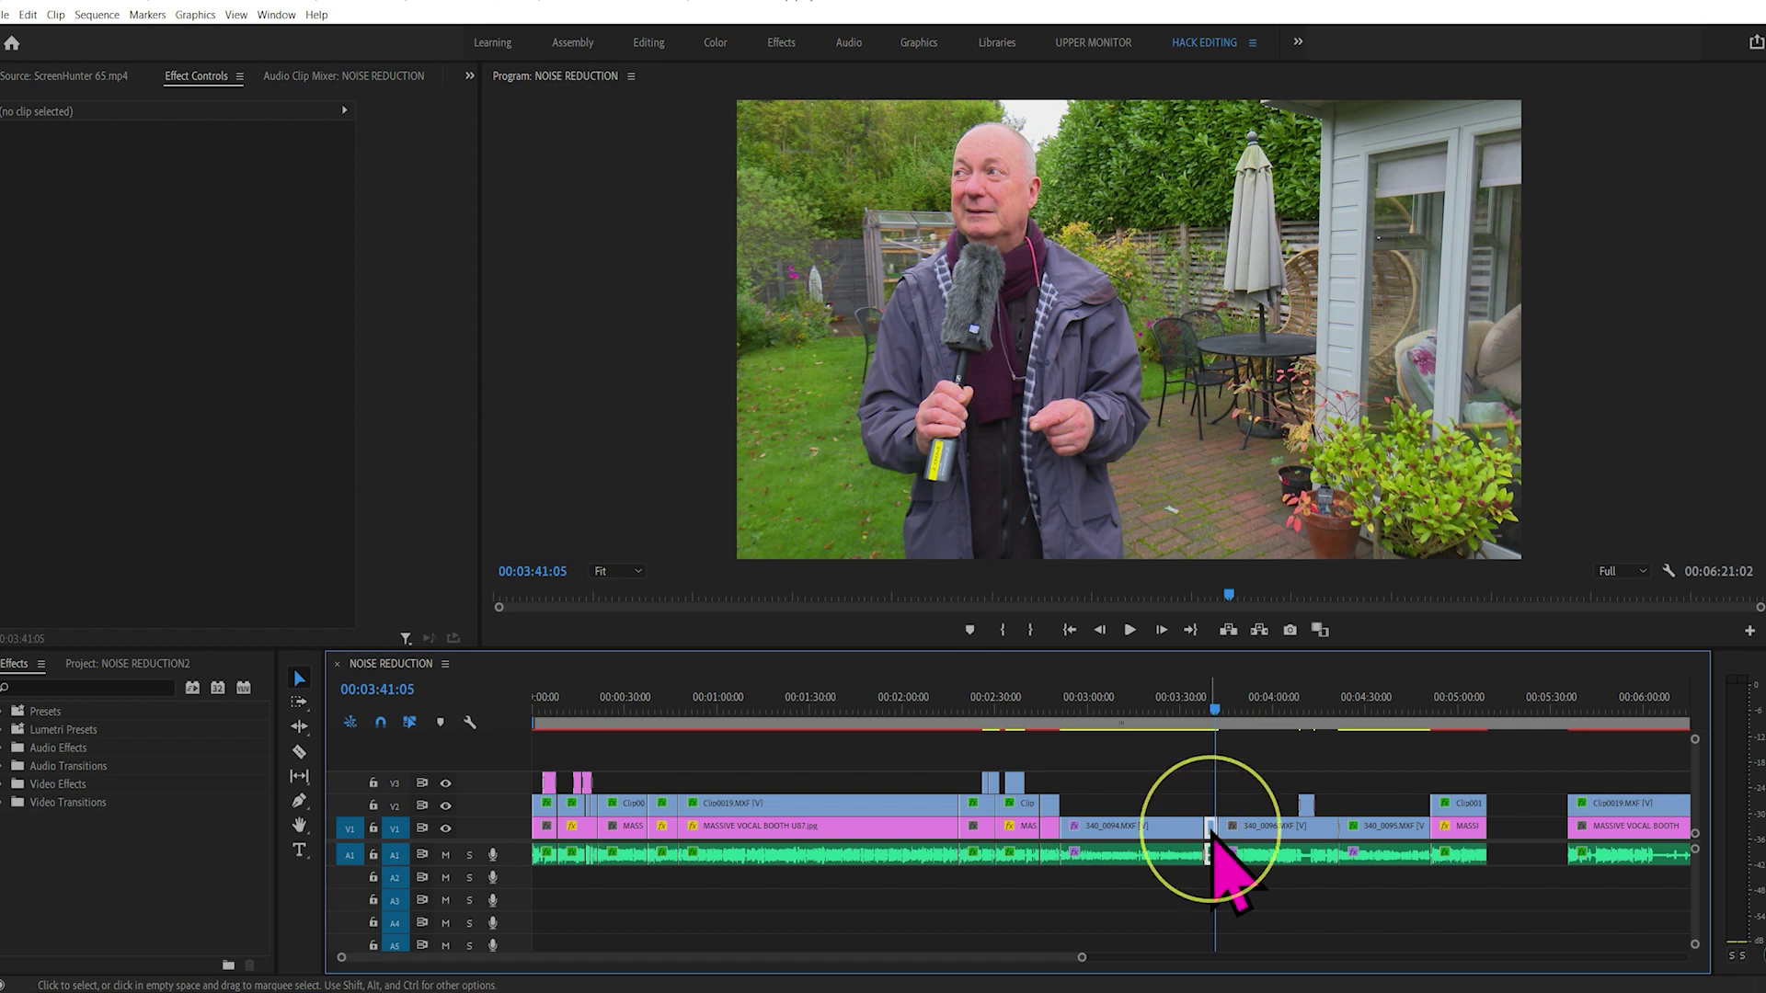
Search the effects for "waves" and apply Clarity Vx Mono to the short 340_0094.MXF garden clip at 00:03:41:05
{"action": "left_click", "coordinate": [1212, 854]}
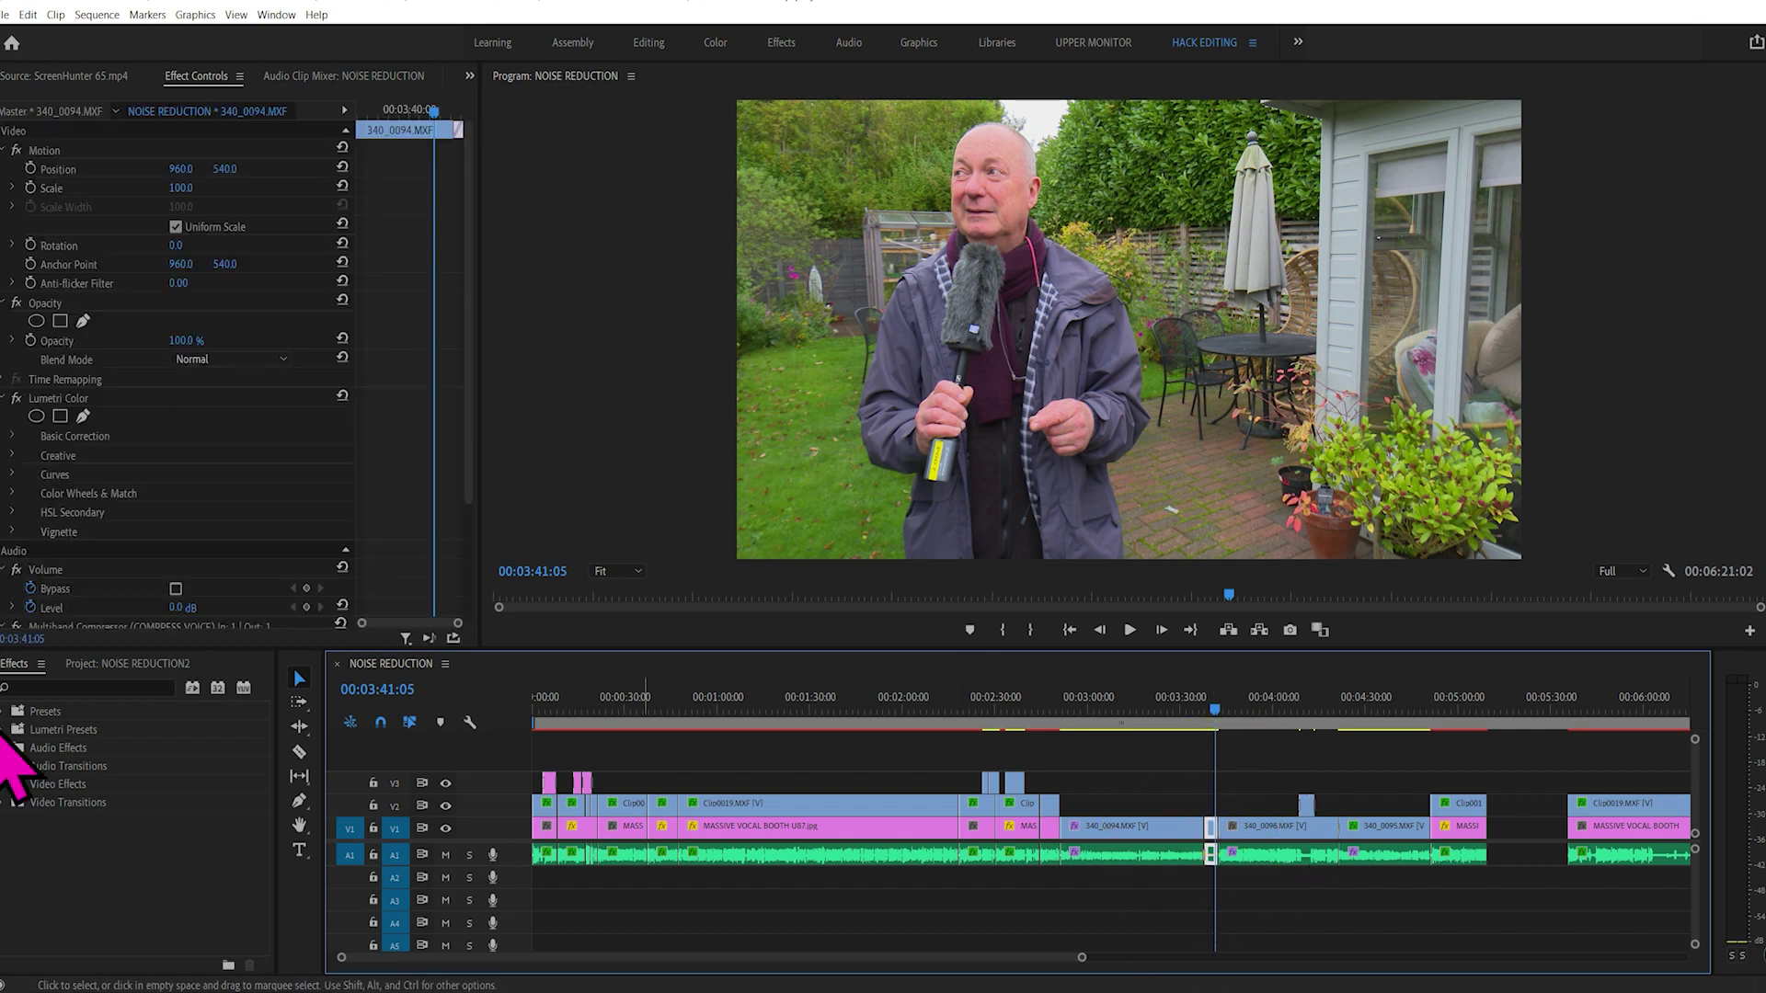
{"action": "left_click", "coordinate": [85, 685]}
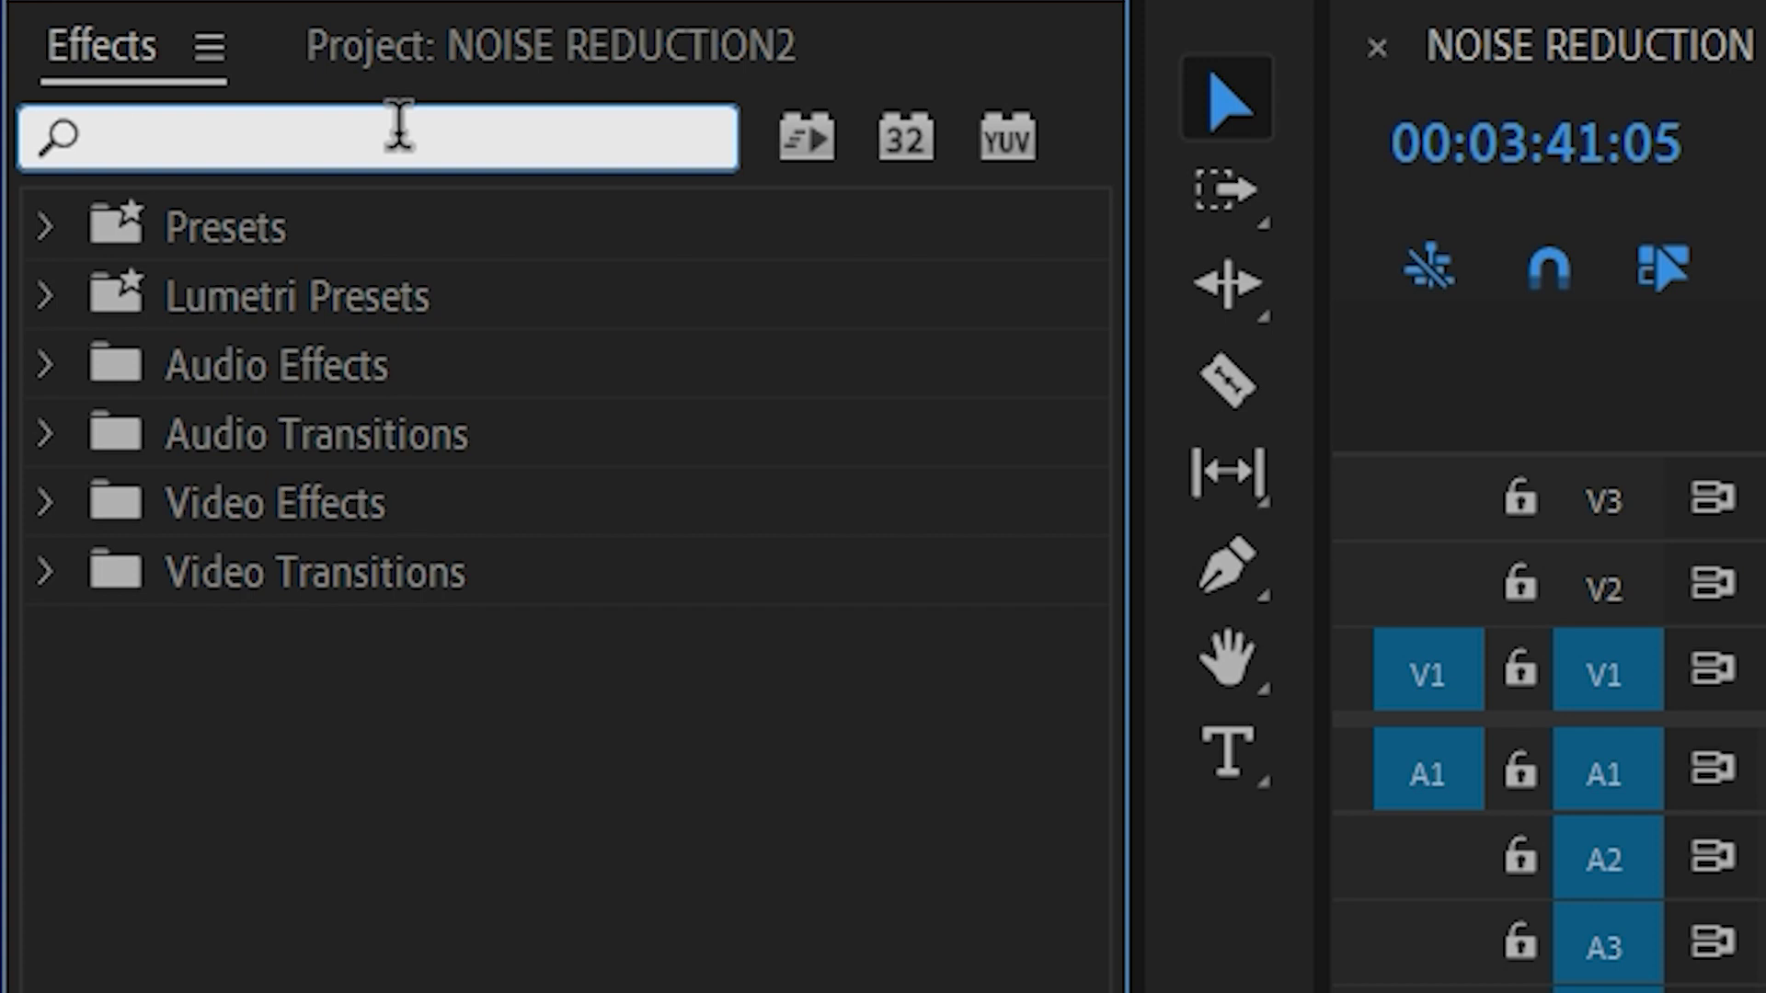
{"action": "type", "text": "waves"}
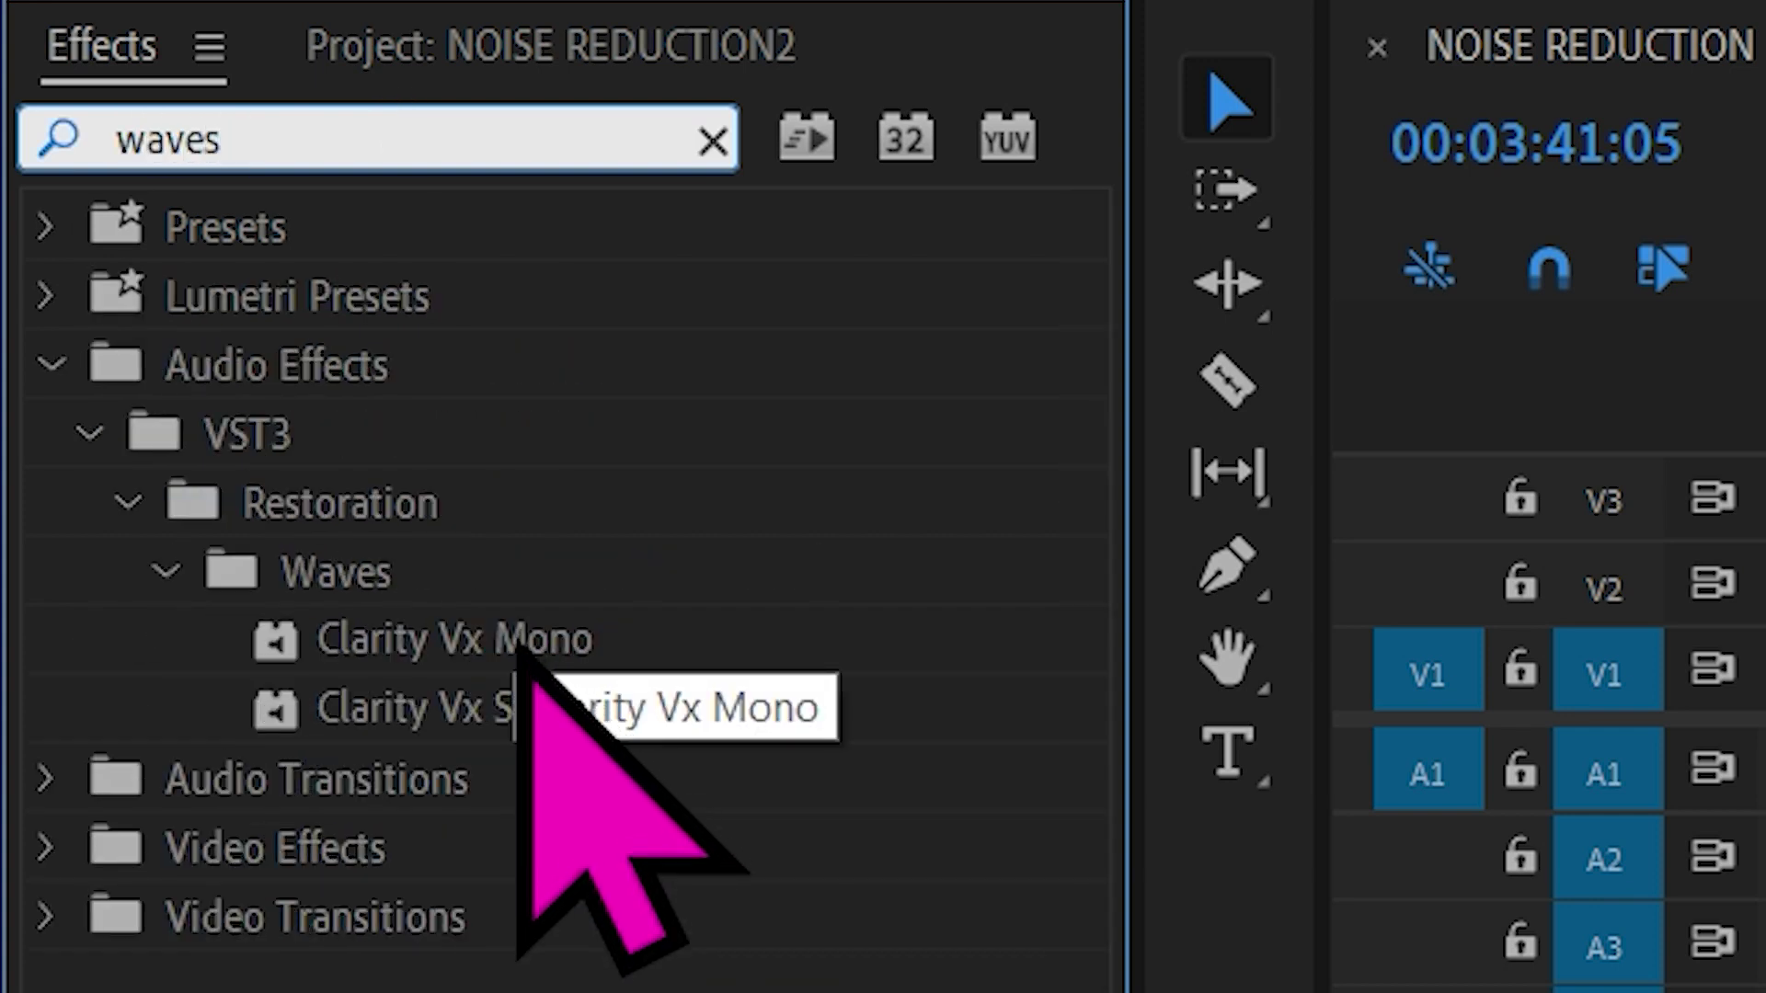
{"action": "left_click_drag", "start_coordinate": [521, 644], "coordinate": [1765, 794]}
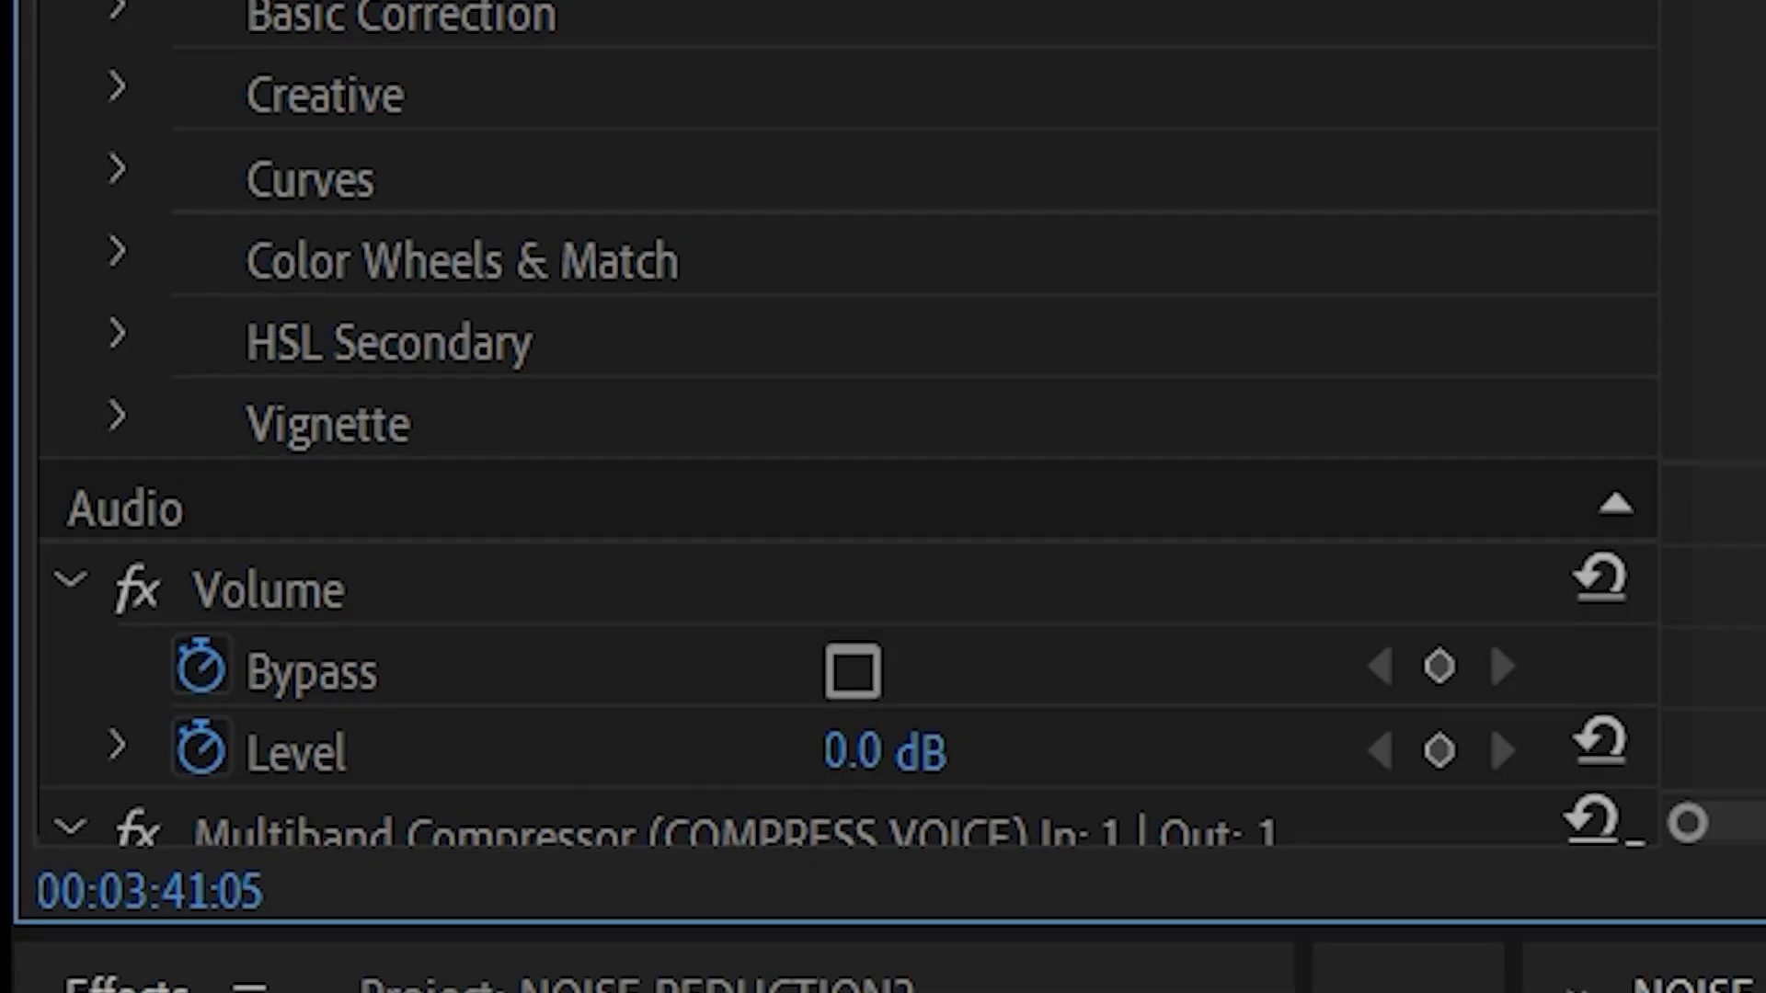
Open the custom setup of Clarity Vx Mono for the garden clip, raise its noise reduction amount and close the editor
{"action": "scroll", "coordinate": [846, 414], "scroll_direction": "down", "scroll_amount": 8}
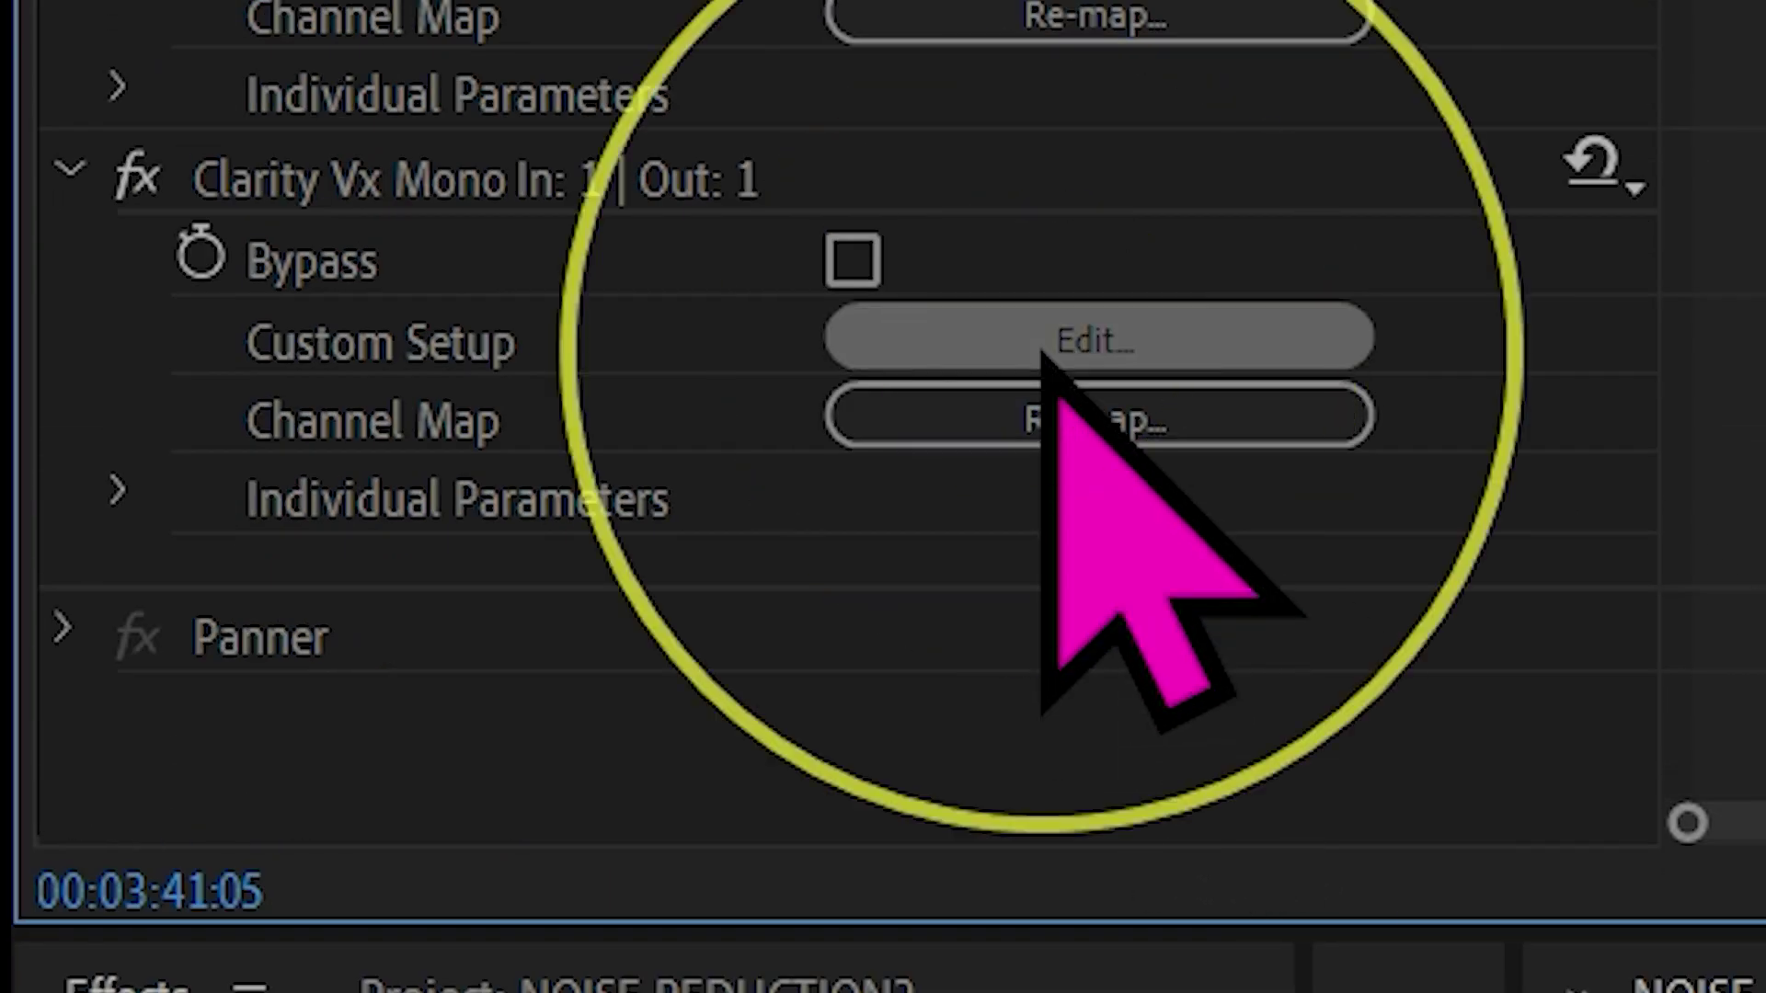
{"action": "left_click", "coordinate": [1049, 354]}
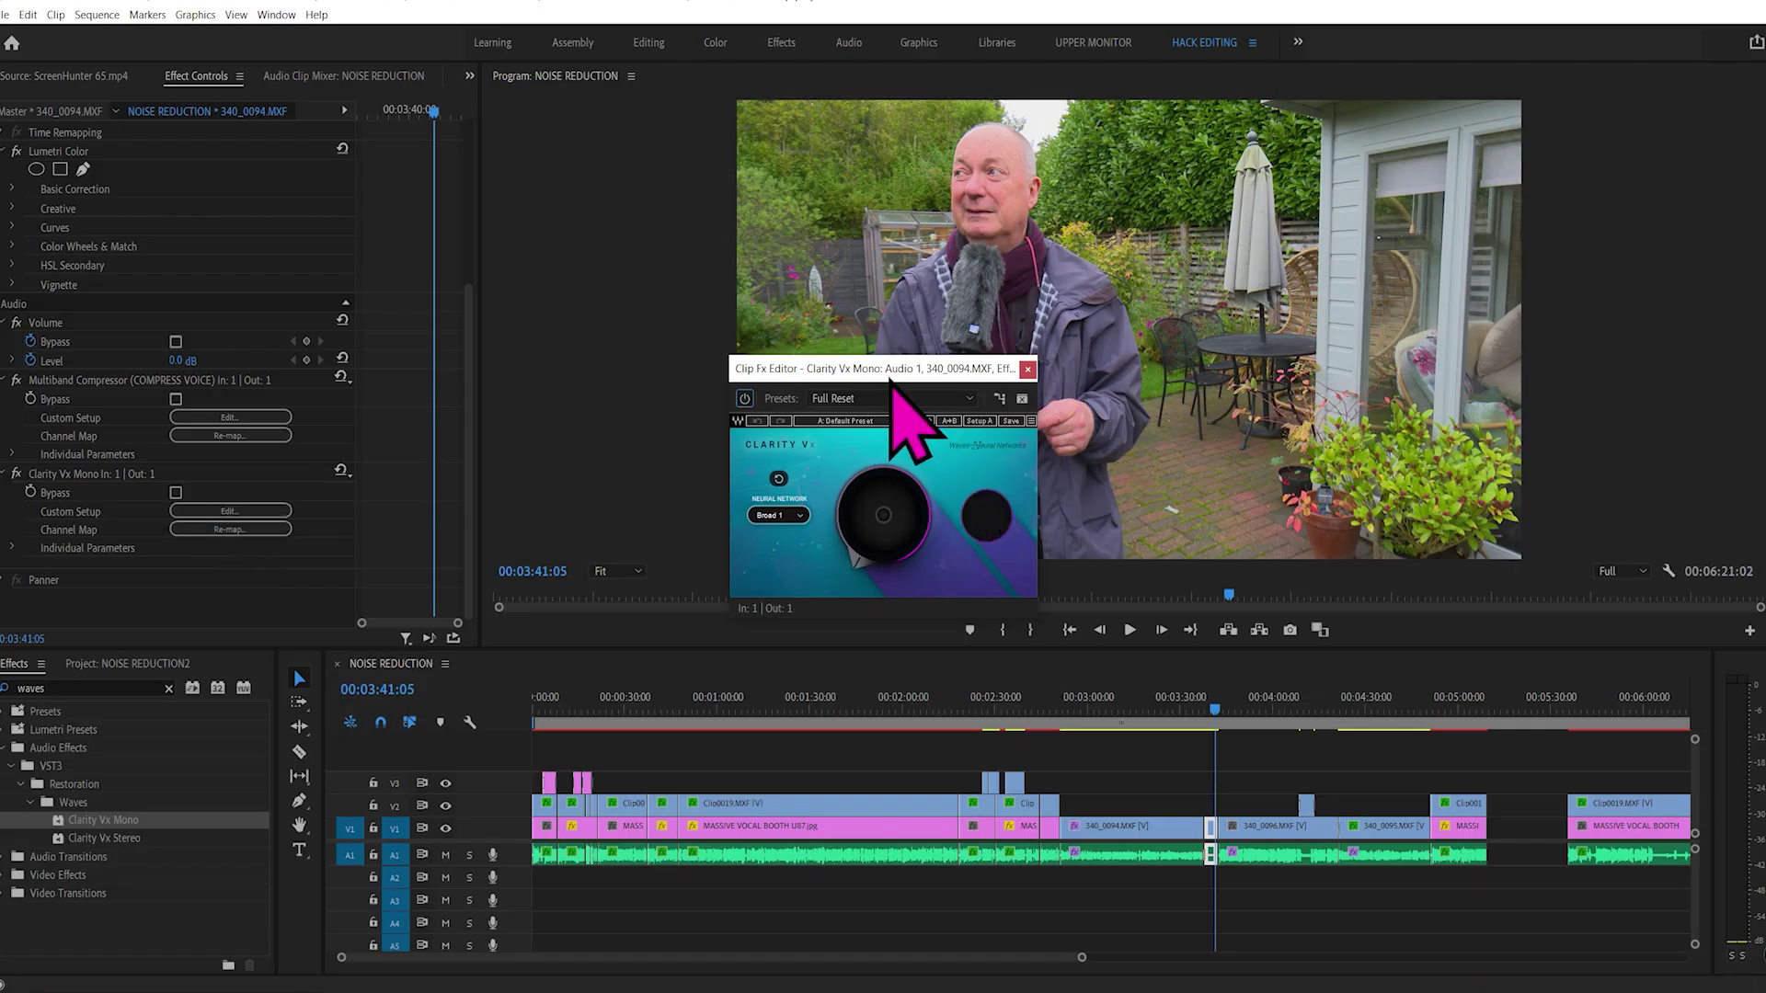
{"action": "left_click_drag", "start_coordinate": [891, 373], "coordinate": [582, 332]}
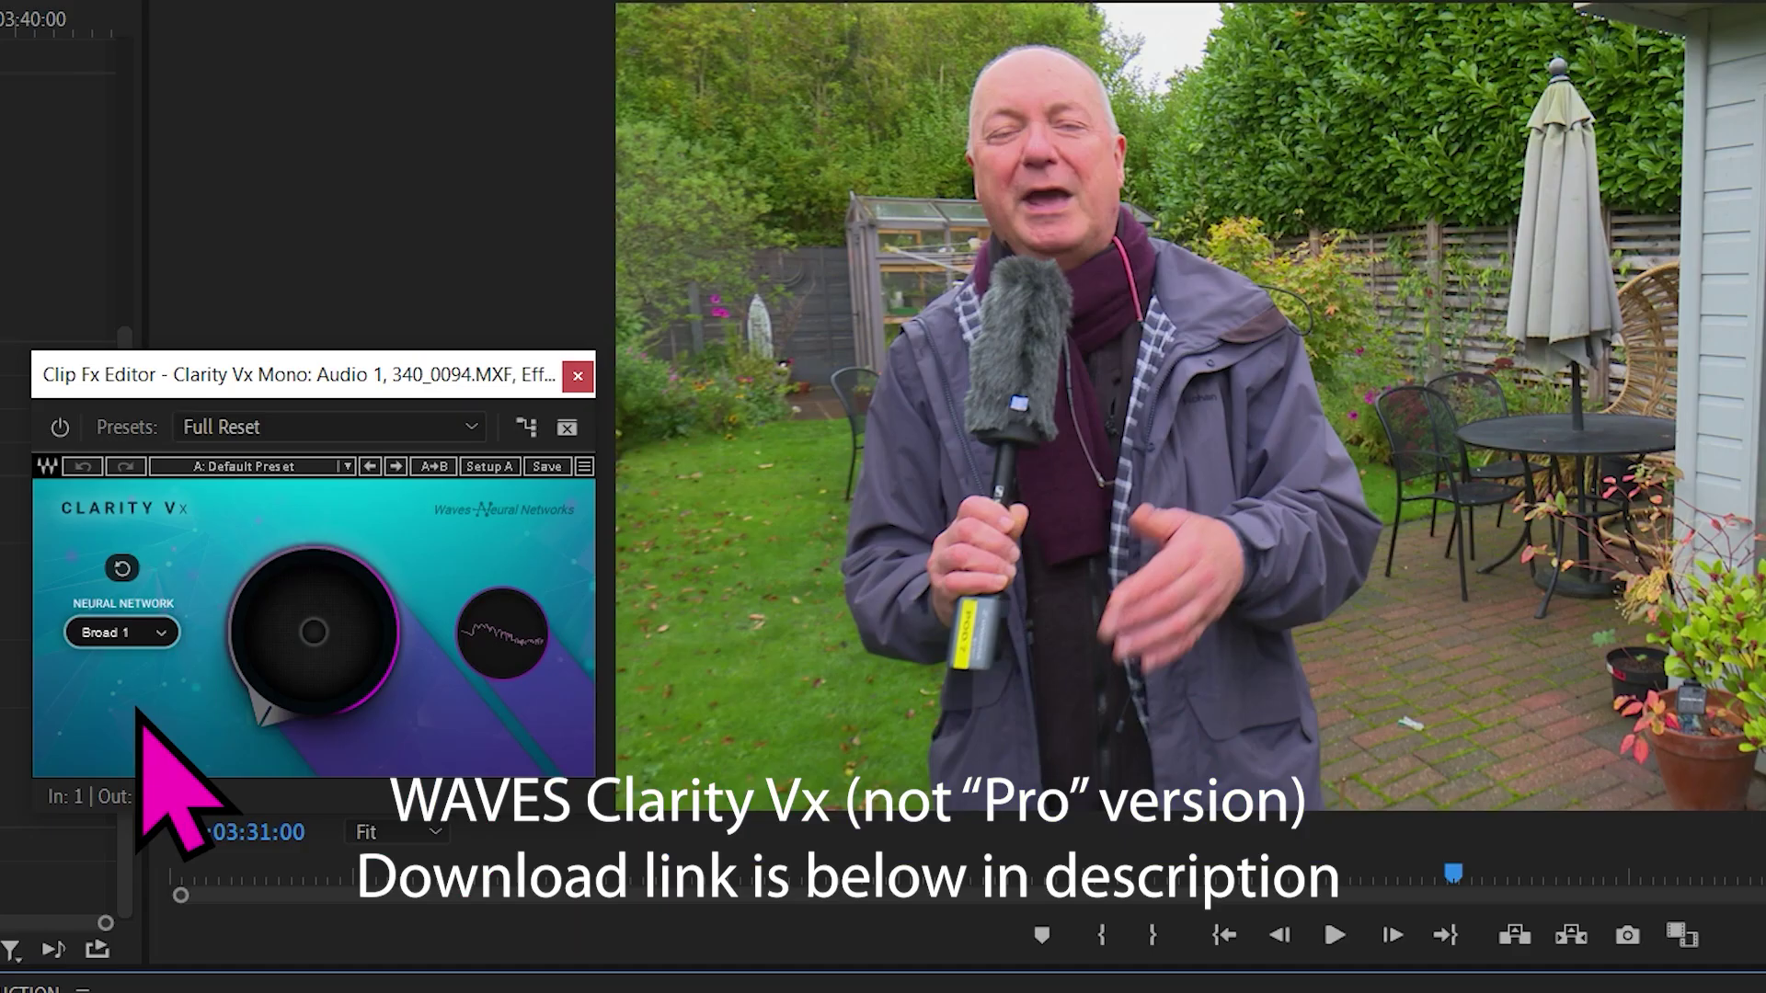
{"action": "left_click_drag", "start_coordinate": [282, 720], "coordinate": [957, 699]}
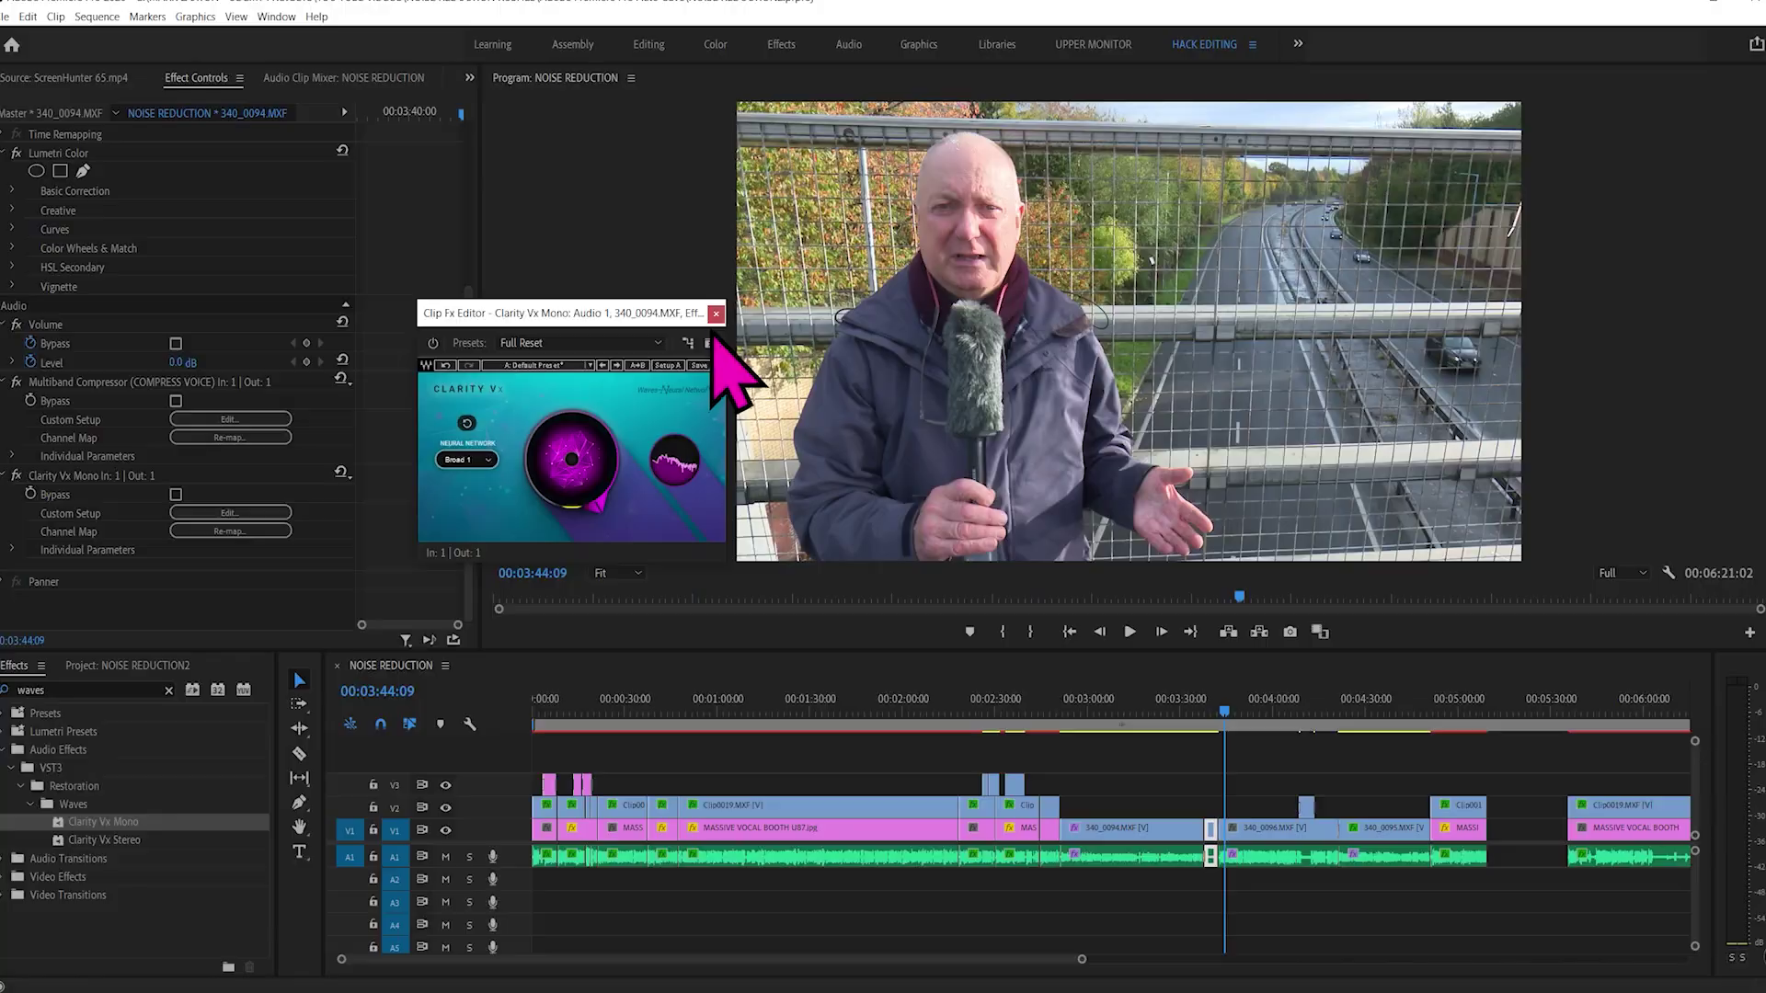
{"action": "left_click", "coordinate": [577, 375]}
Apply the Clarity Vx Mono effect to the motorway bridge clip 340_0096.MXF
{"action": "left_click", "coordinate": [1246, 860]}
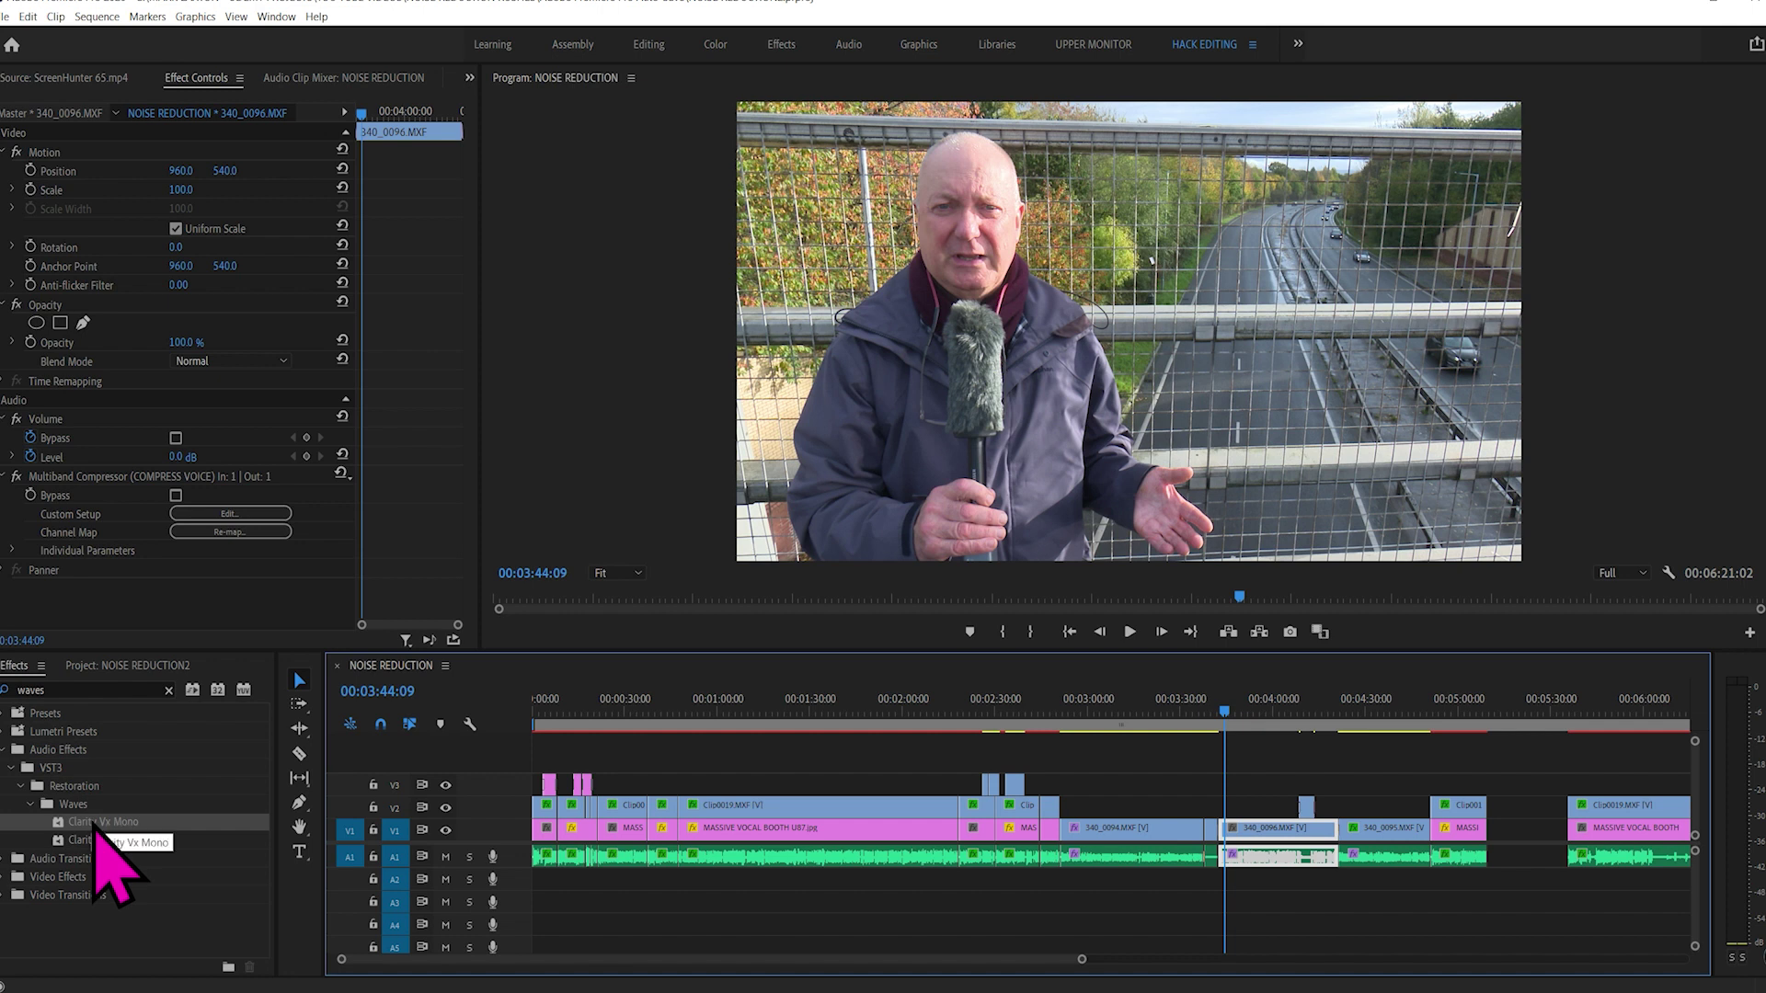
{"action": "left_click_drag", "start_coordinate": [95, 823], "coordinate": [582, 806]}
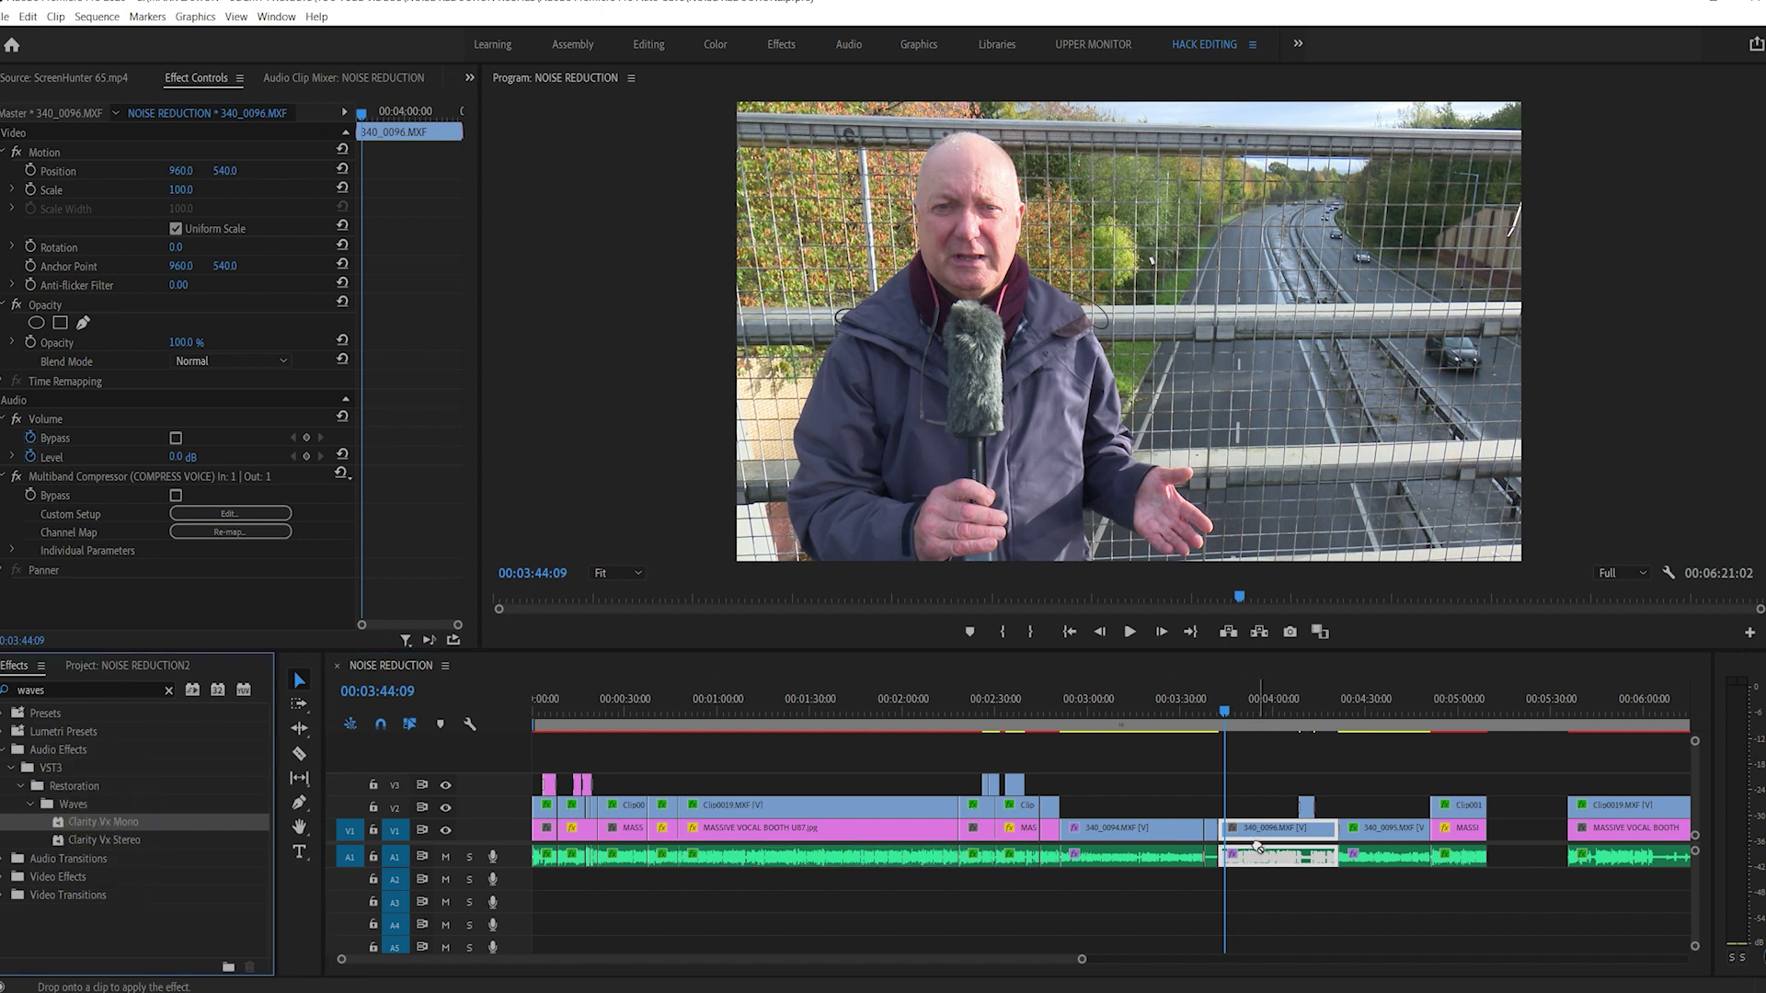
{"action": "left_click_drag", "start_coordinate": [1256, 846], "coordinate": [1259, 861]}
Open the Clarity Vx Mono setup for 340_0096.MXF and raise the noise reduction amount while playing the clip
{"action": "left_click", "coordinate": [231, 607]}
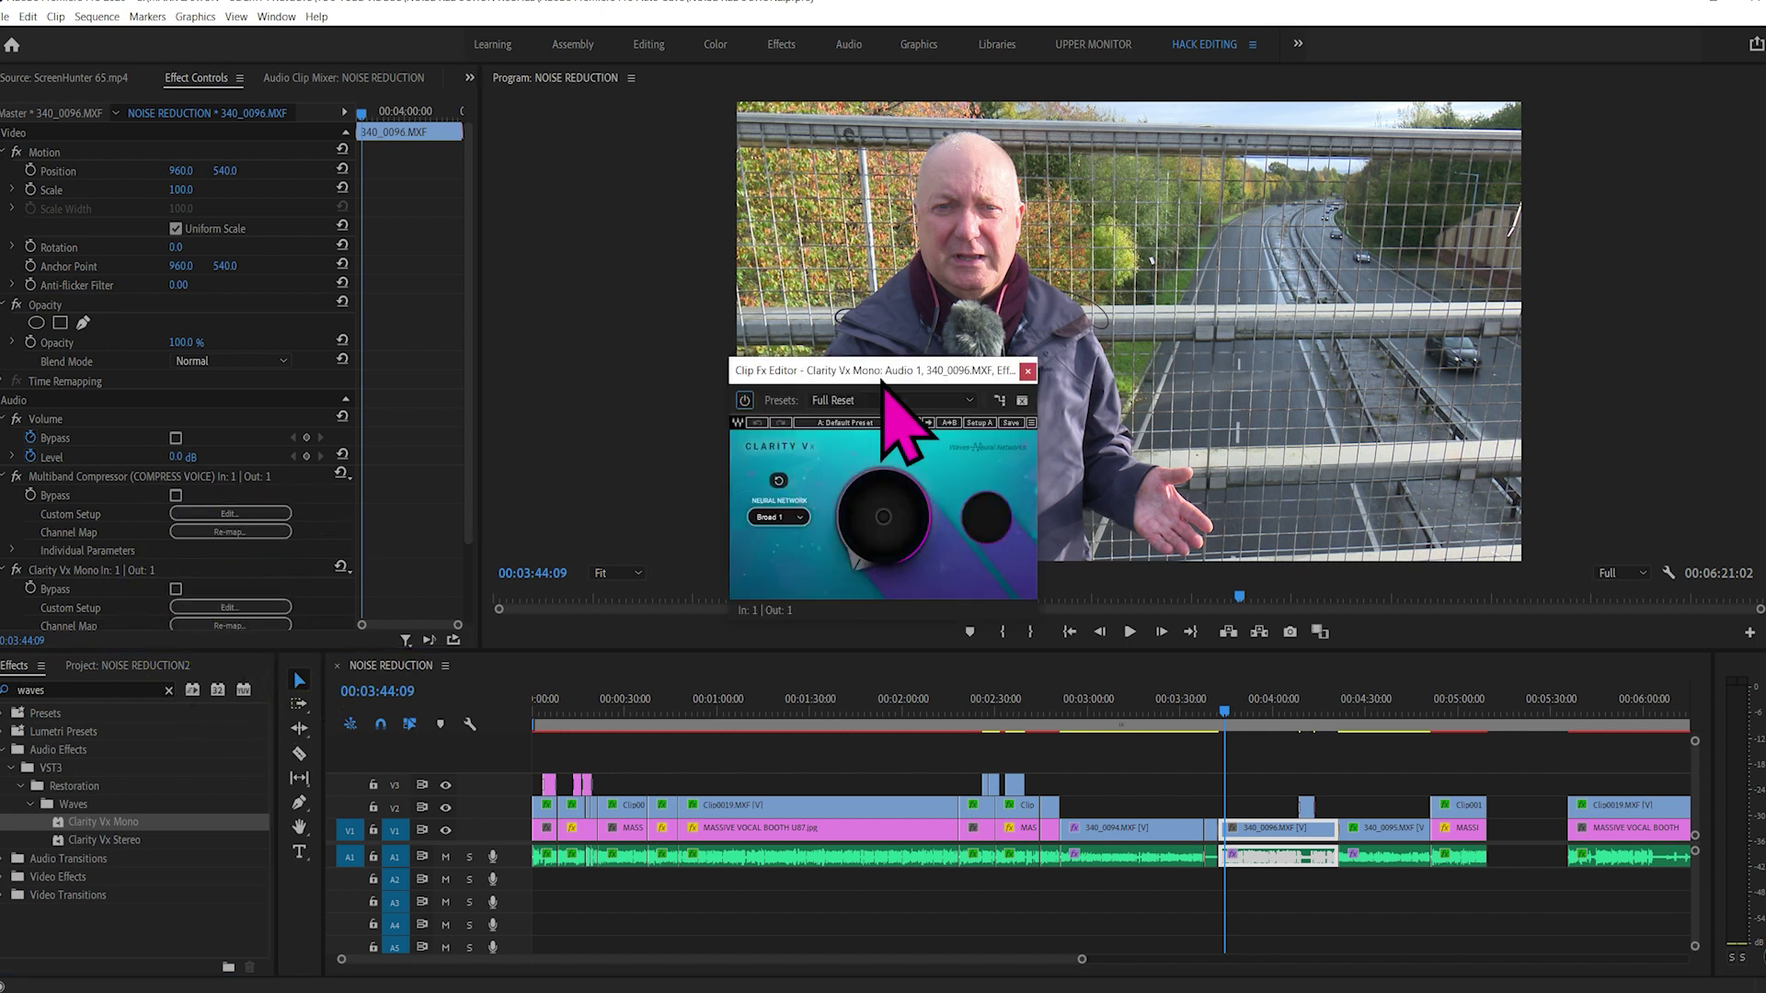
{"action": "left_click_drag", "start_coordinate": [860, 370], "coordinate": [479, 342]}
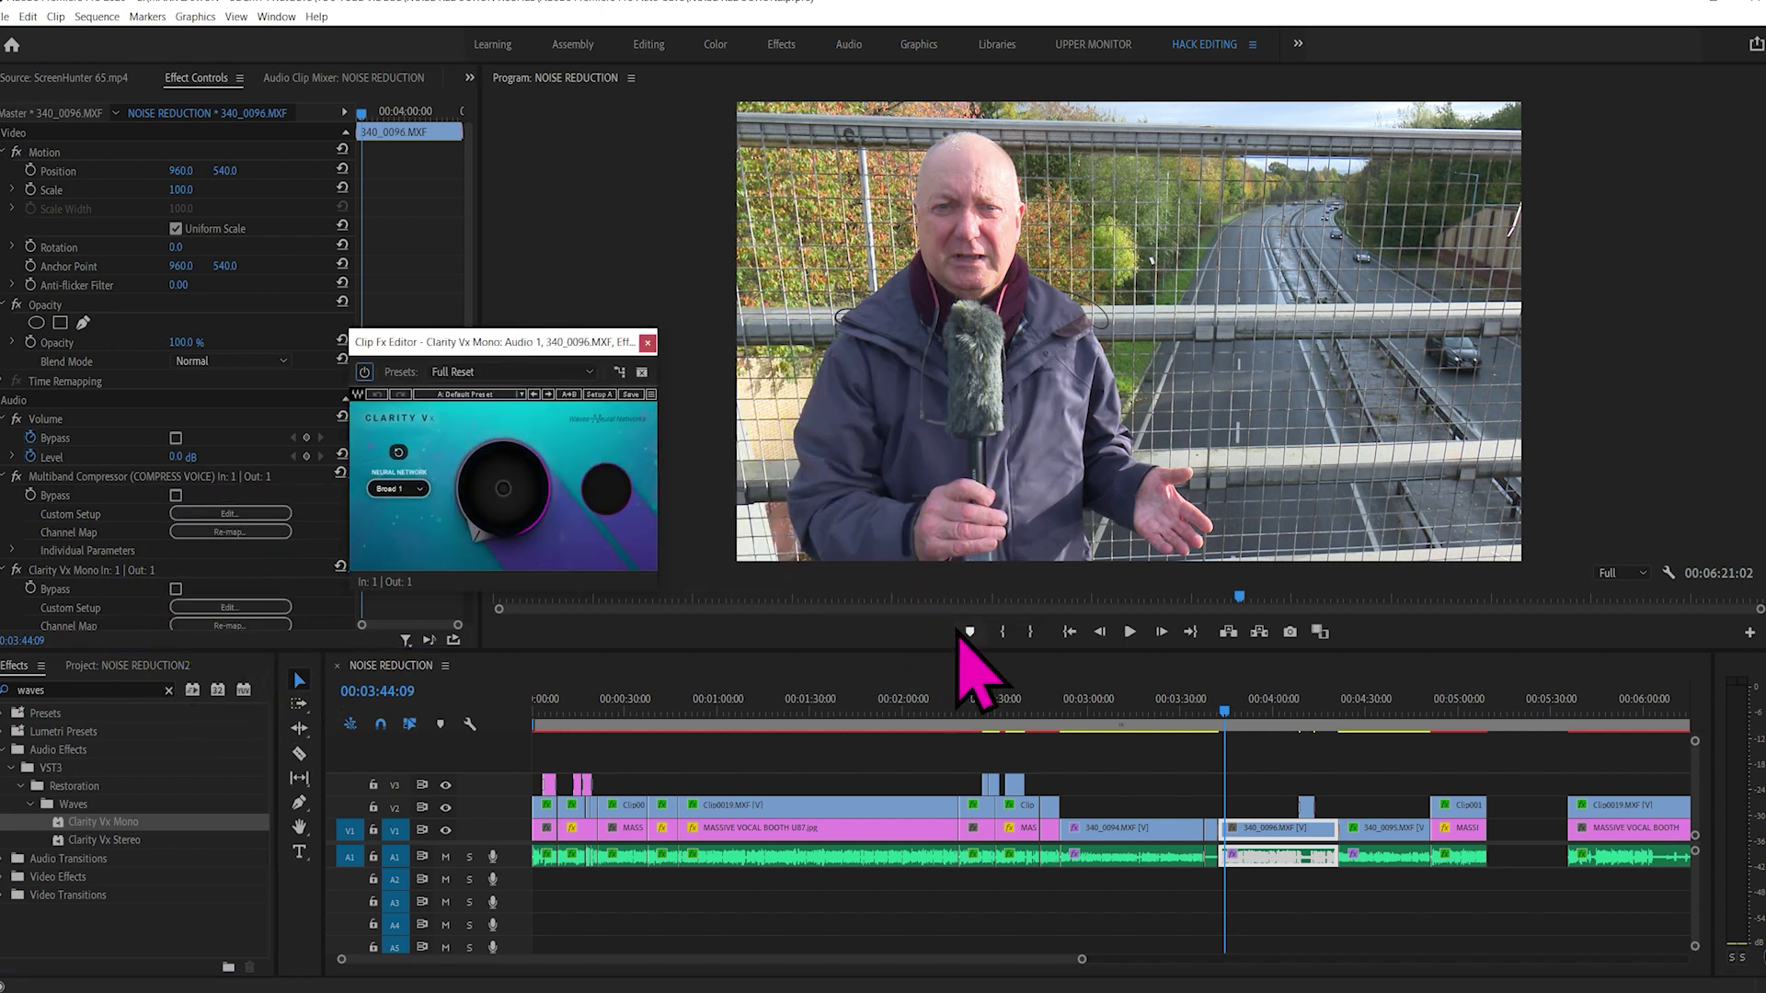
{"action": "left_click", "coordinate": [1226, 711]}
{"action": "key", "text": "space"}
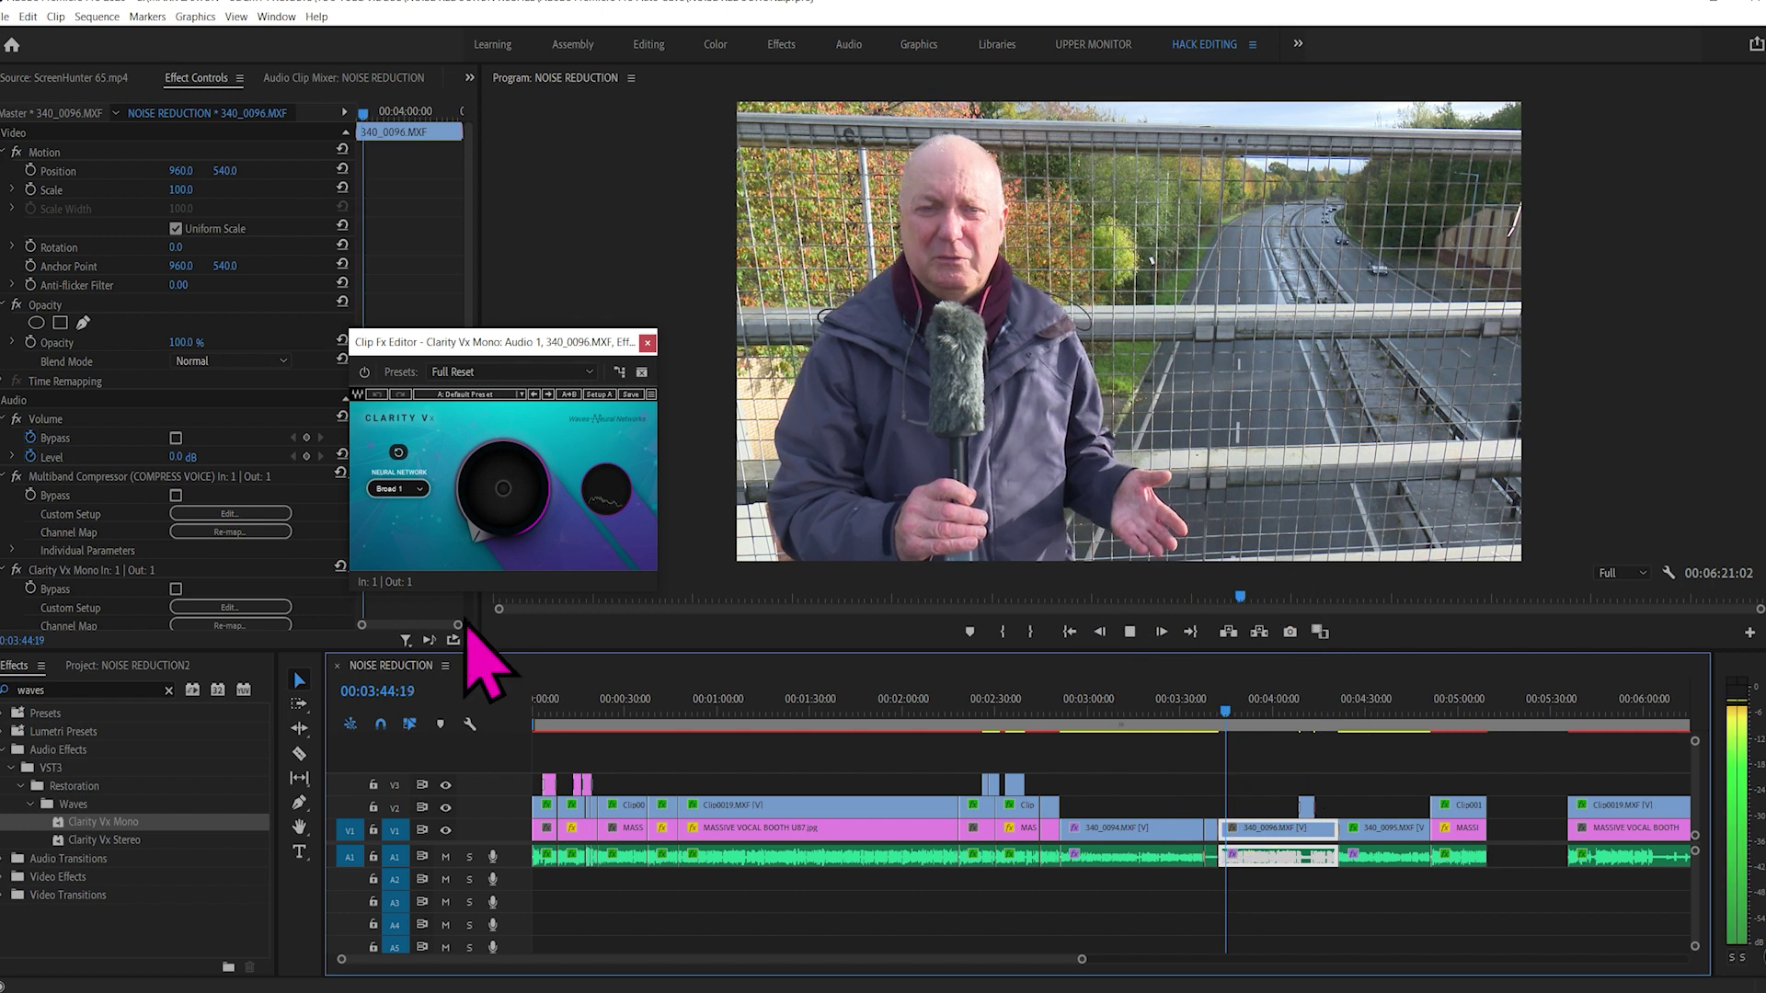
{"action": "left_click", "coordinate": [480, 522]}
{"action": "left_click_drag", "start_coordinate": [480, 522], "coordinate": [504, 481]}
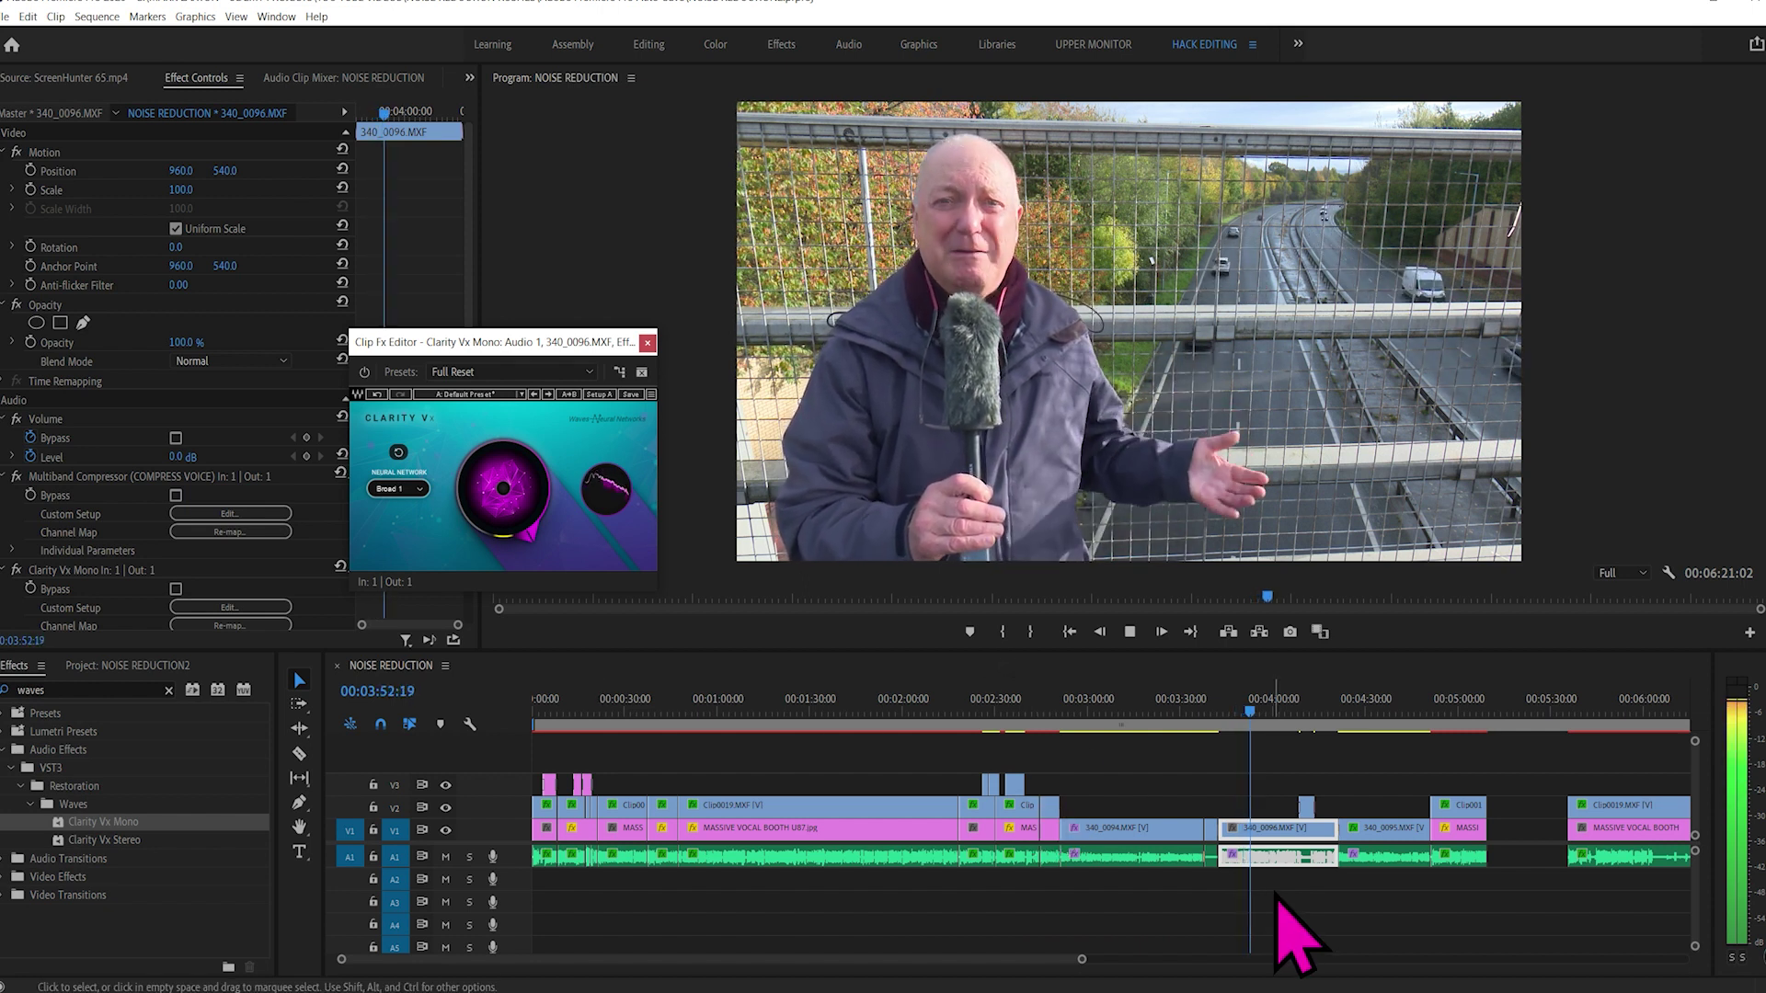
{"action": "key", "text": "space"}
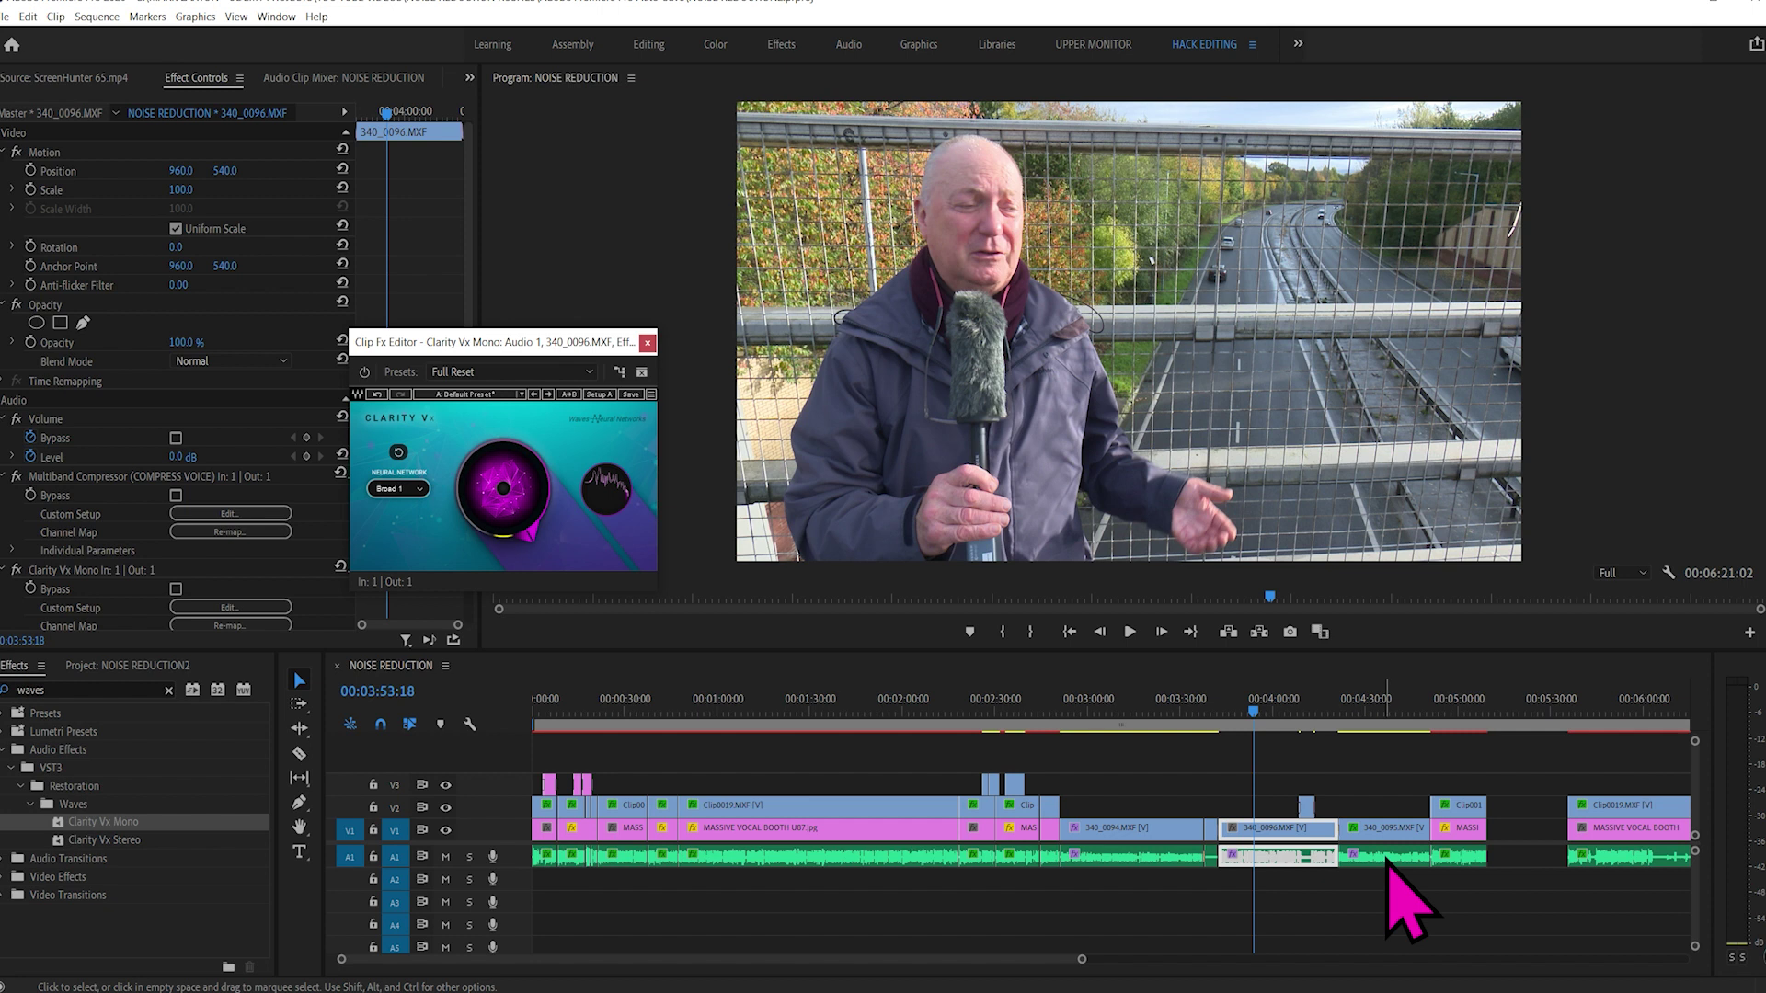
Play a further part of the motorway clip and adjust the Clarity Vx ambience reduction to 100
{"action": "left_click", "coordinate": [1299, 713]}
{"action": "key", "text": "space"}
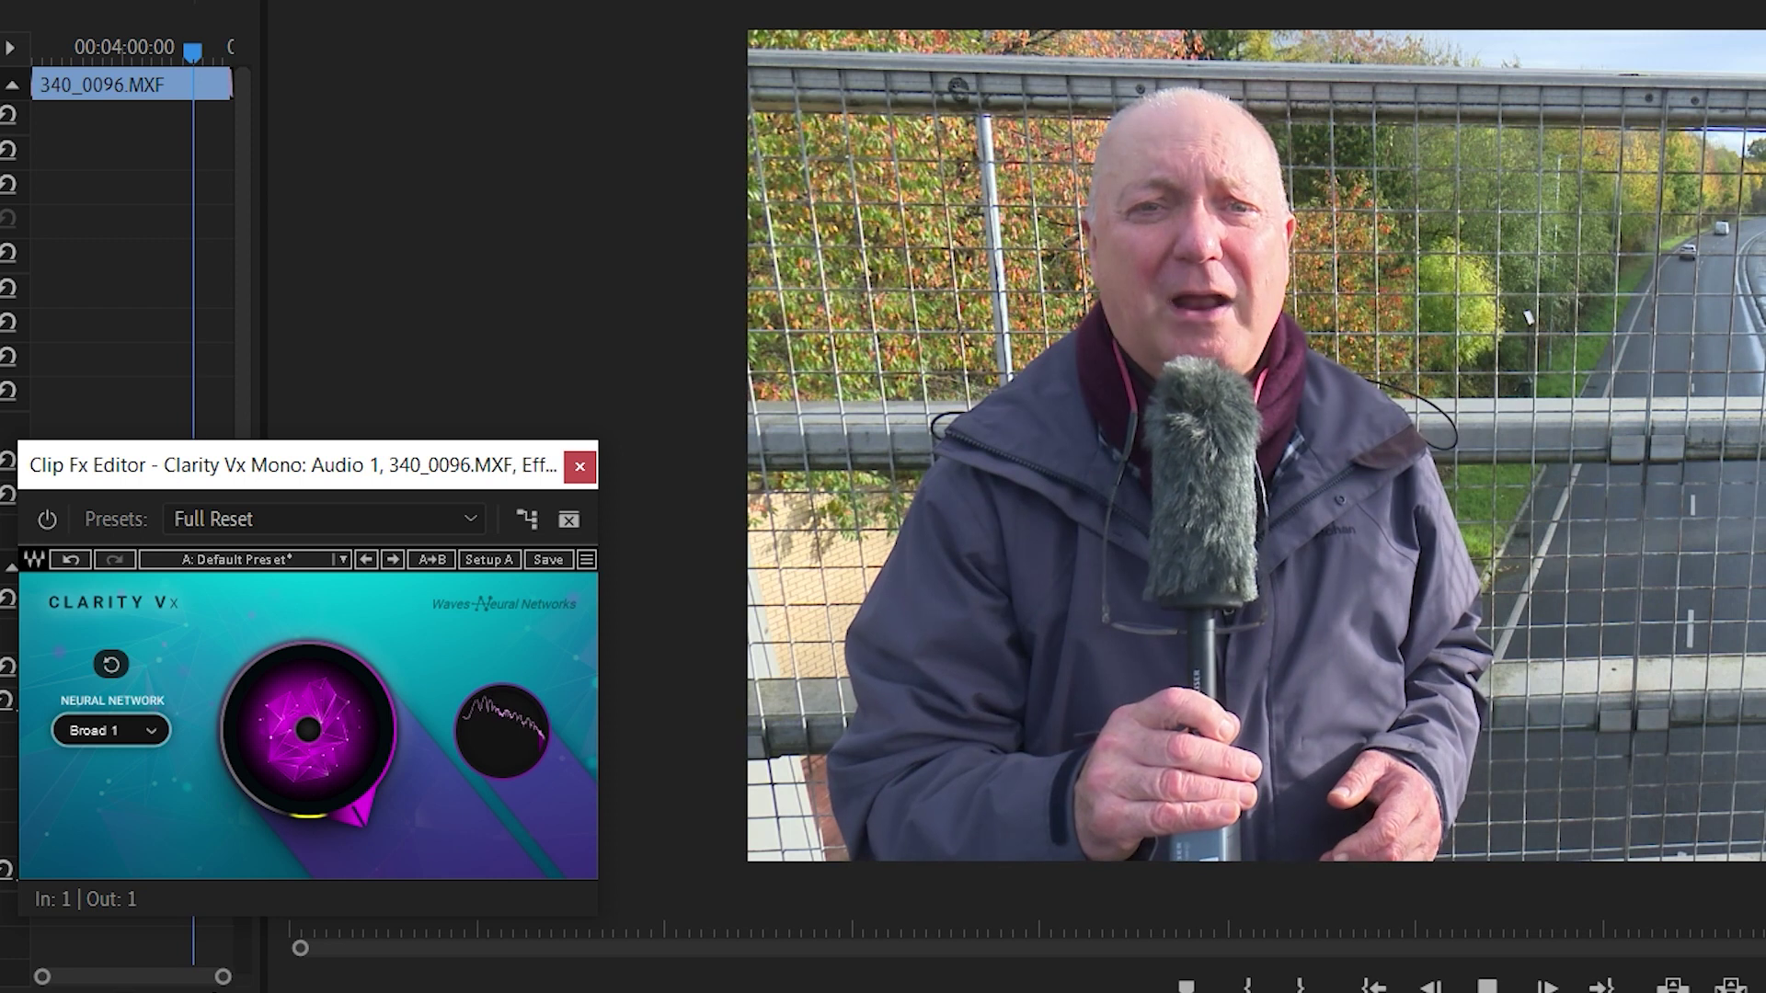
{"action": "key", "text": "space"}
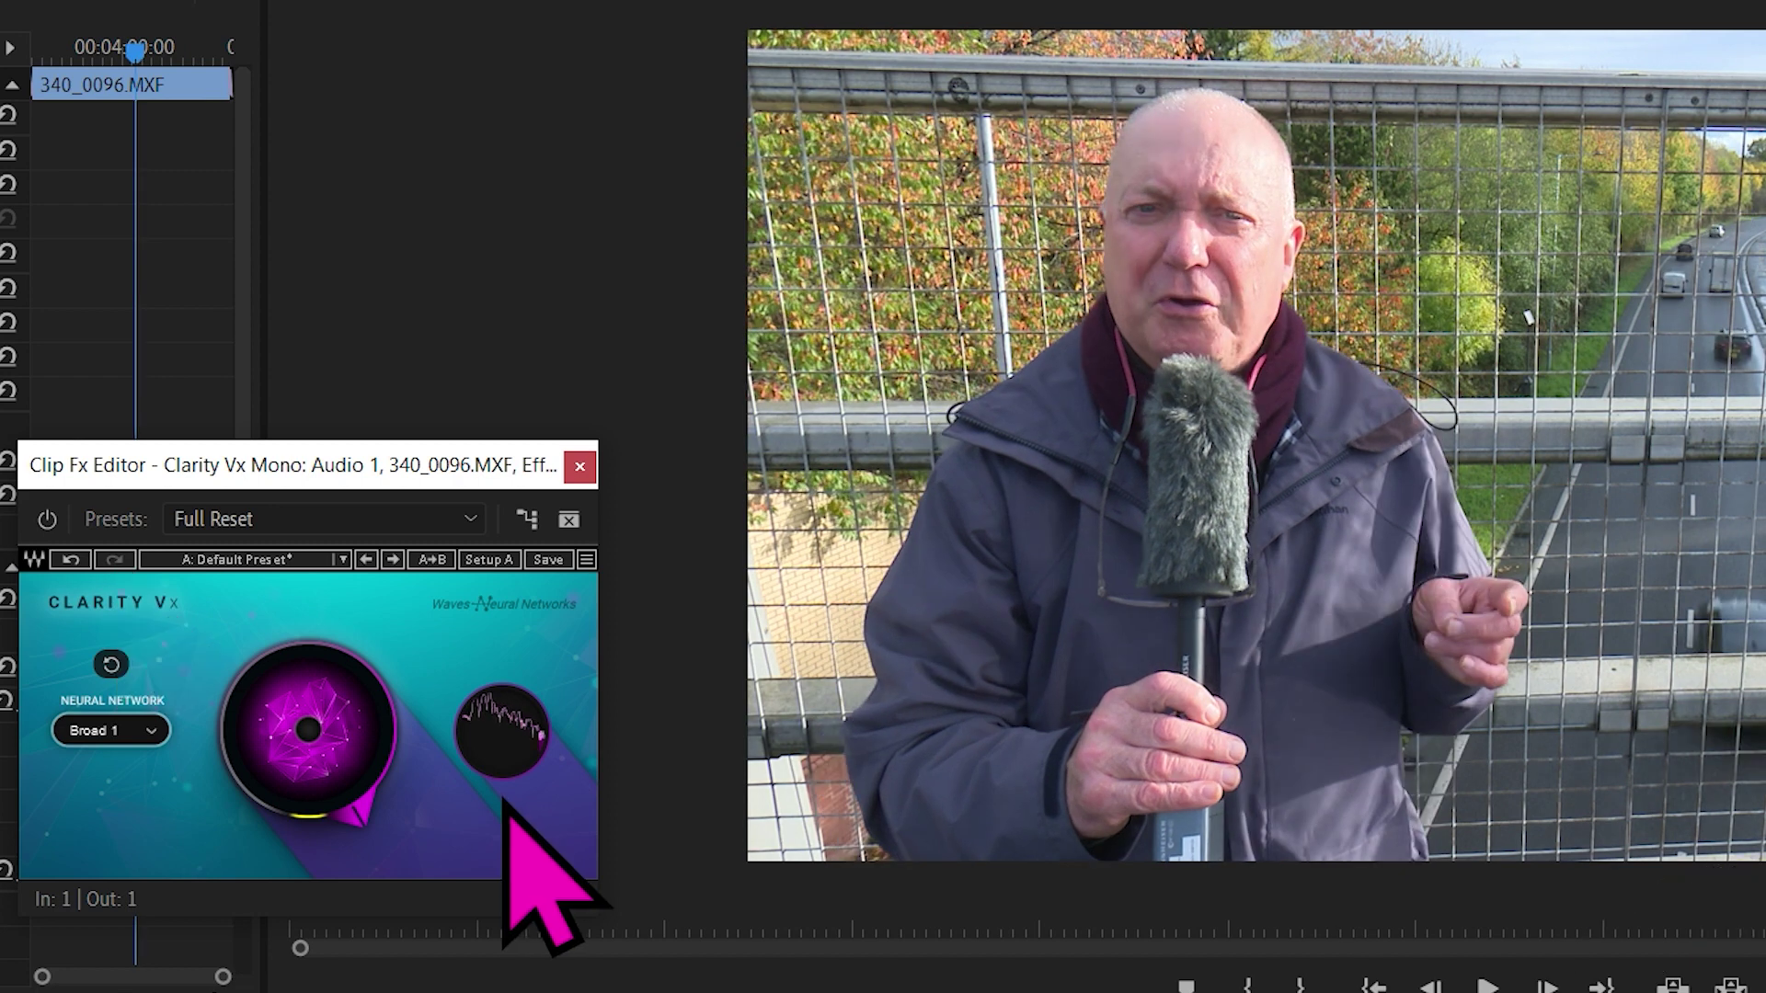
{"action": "left_click_drag", "start_coordinate": [364, 828], "coordinate": [304, 966]}
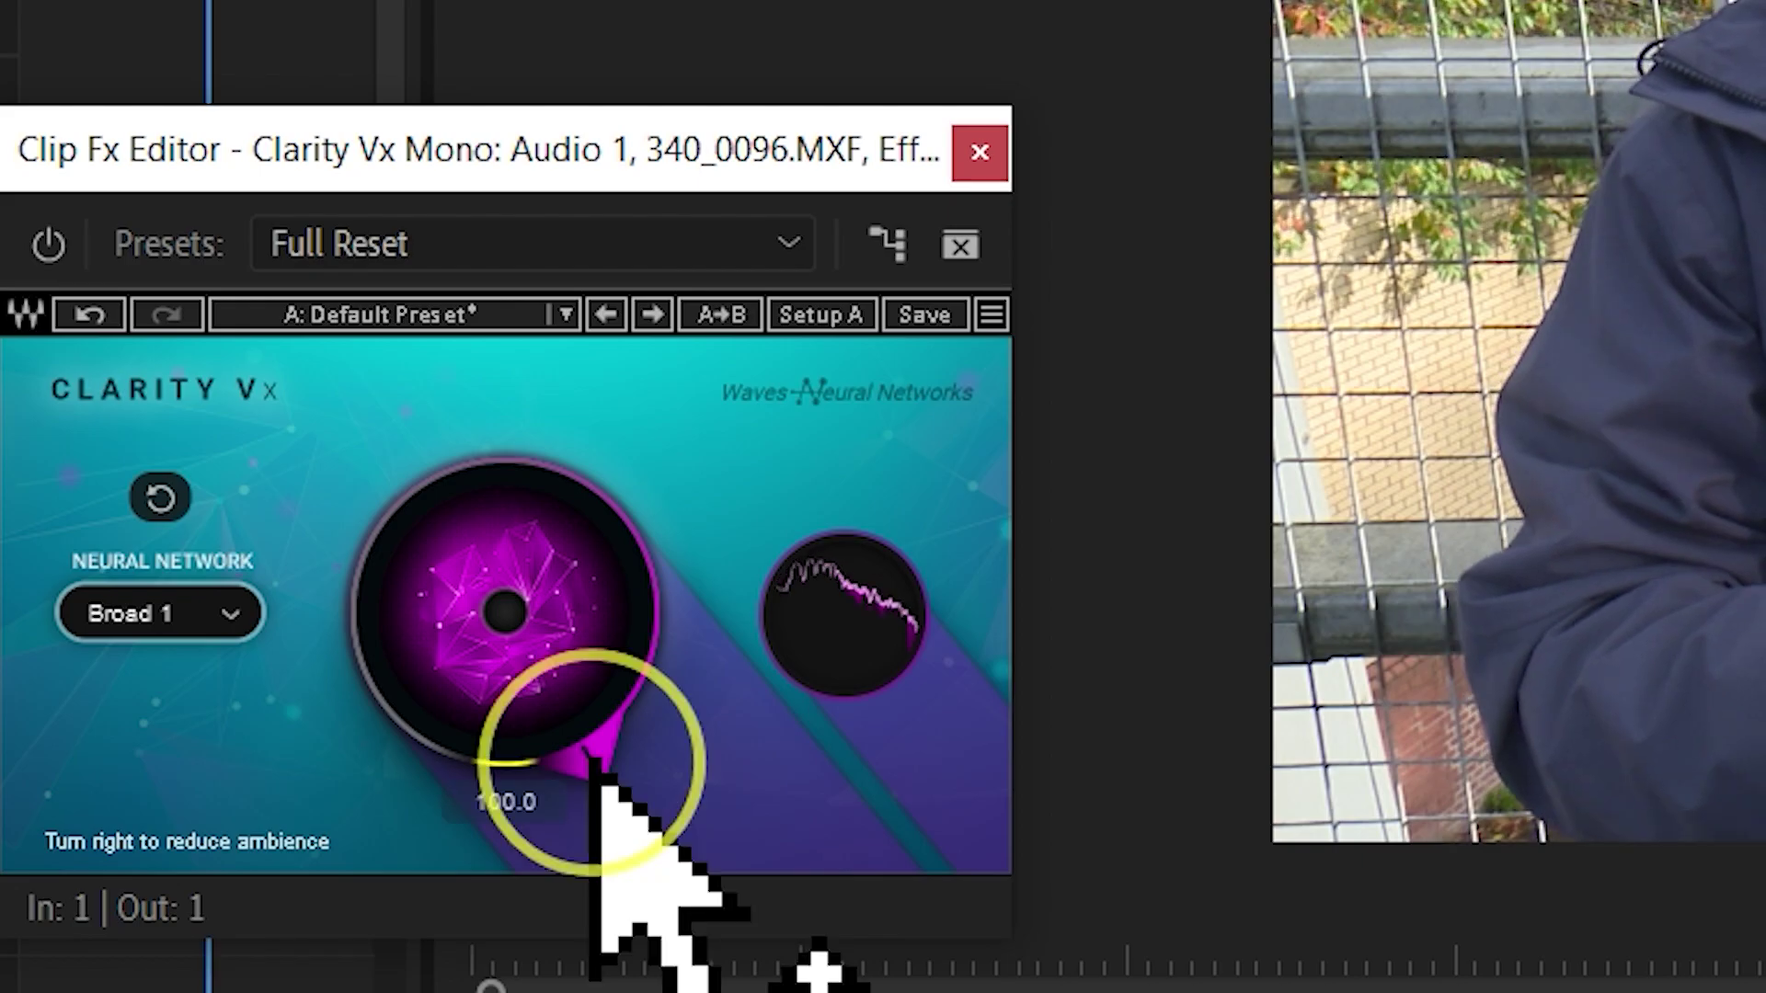
{"action": "left_click_drag", "start_coordinate": [504, 612], "coordinate": [504, 547]}
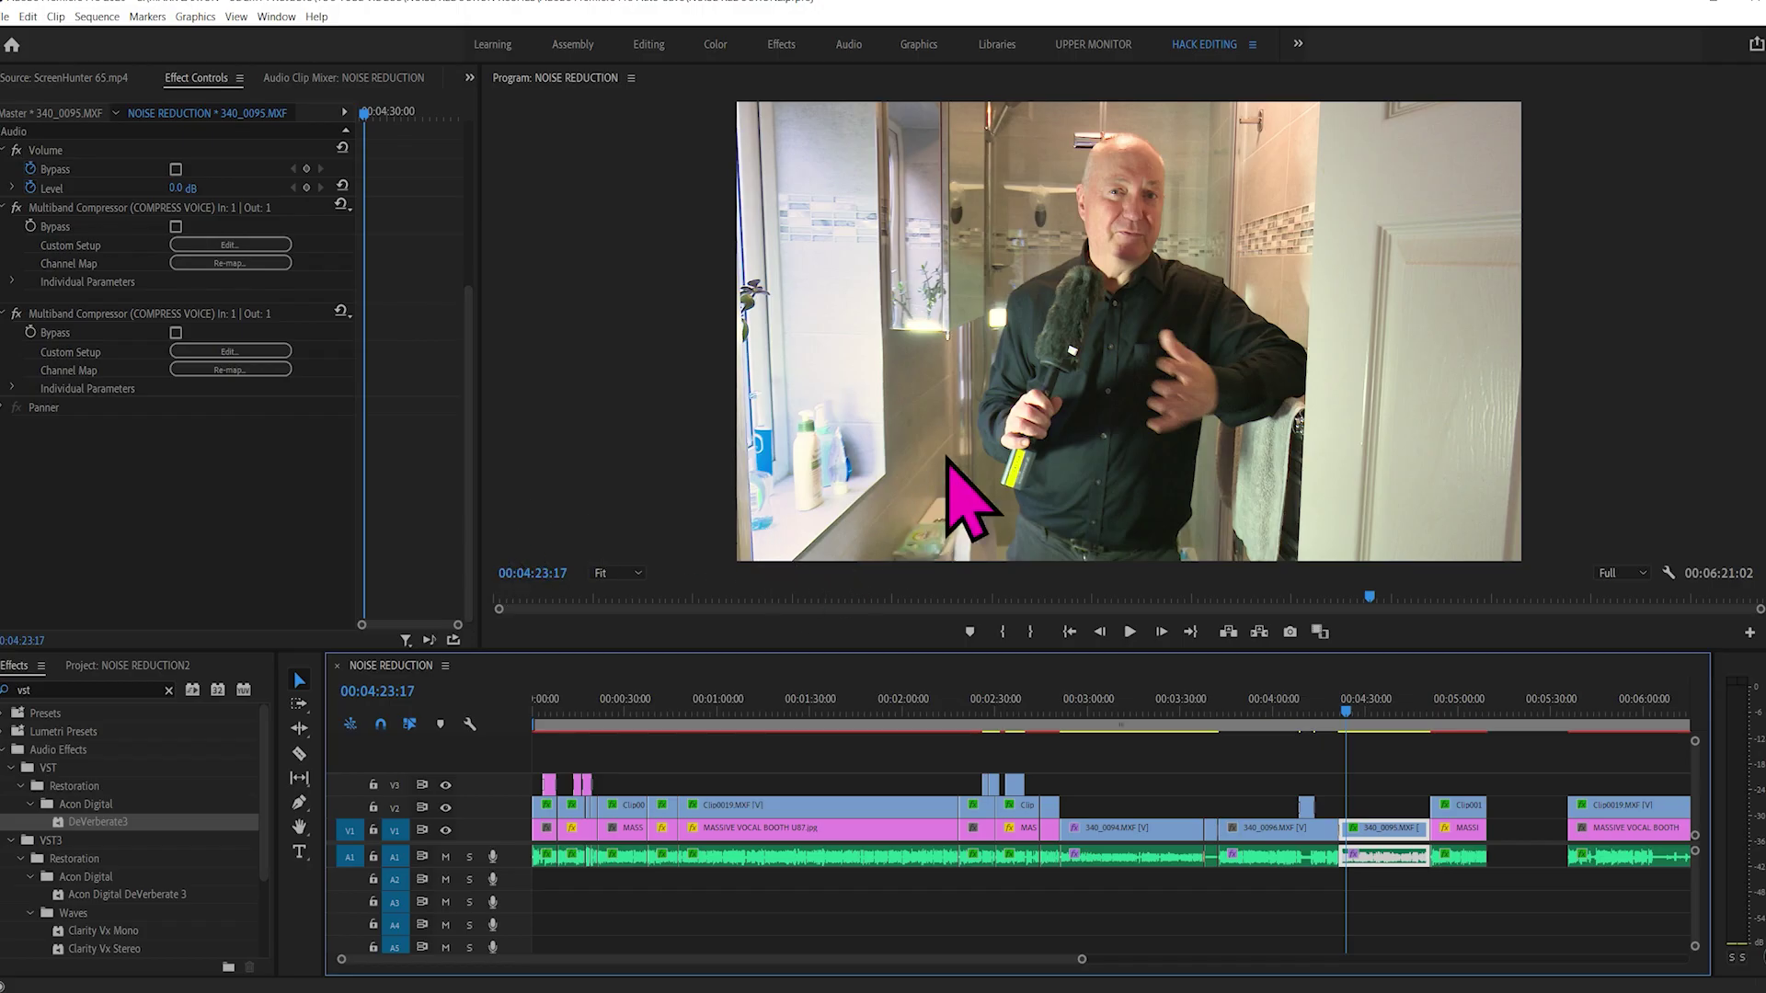
Play the bathroom clip 340_0095.MXF to hear its reverb and apply the Acon Digital DeVerberate3 VST effect to it
{"action": "key", "text": "space"}
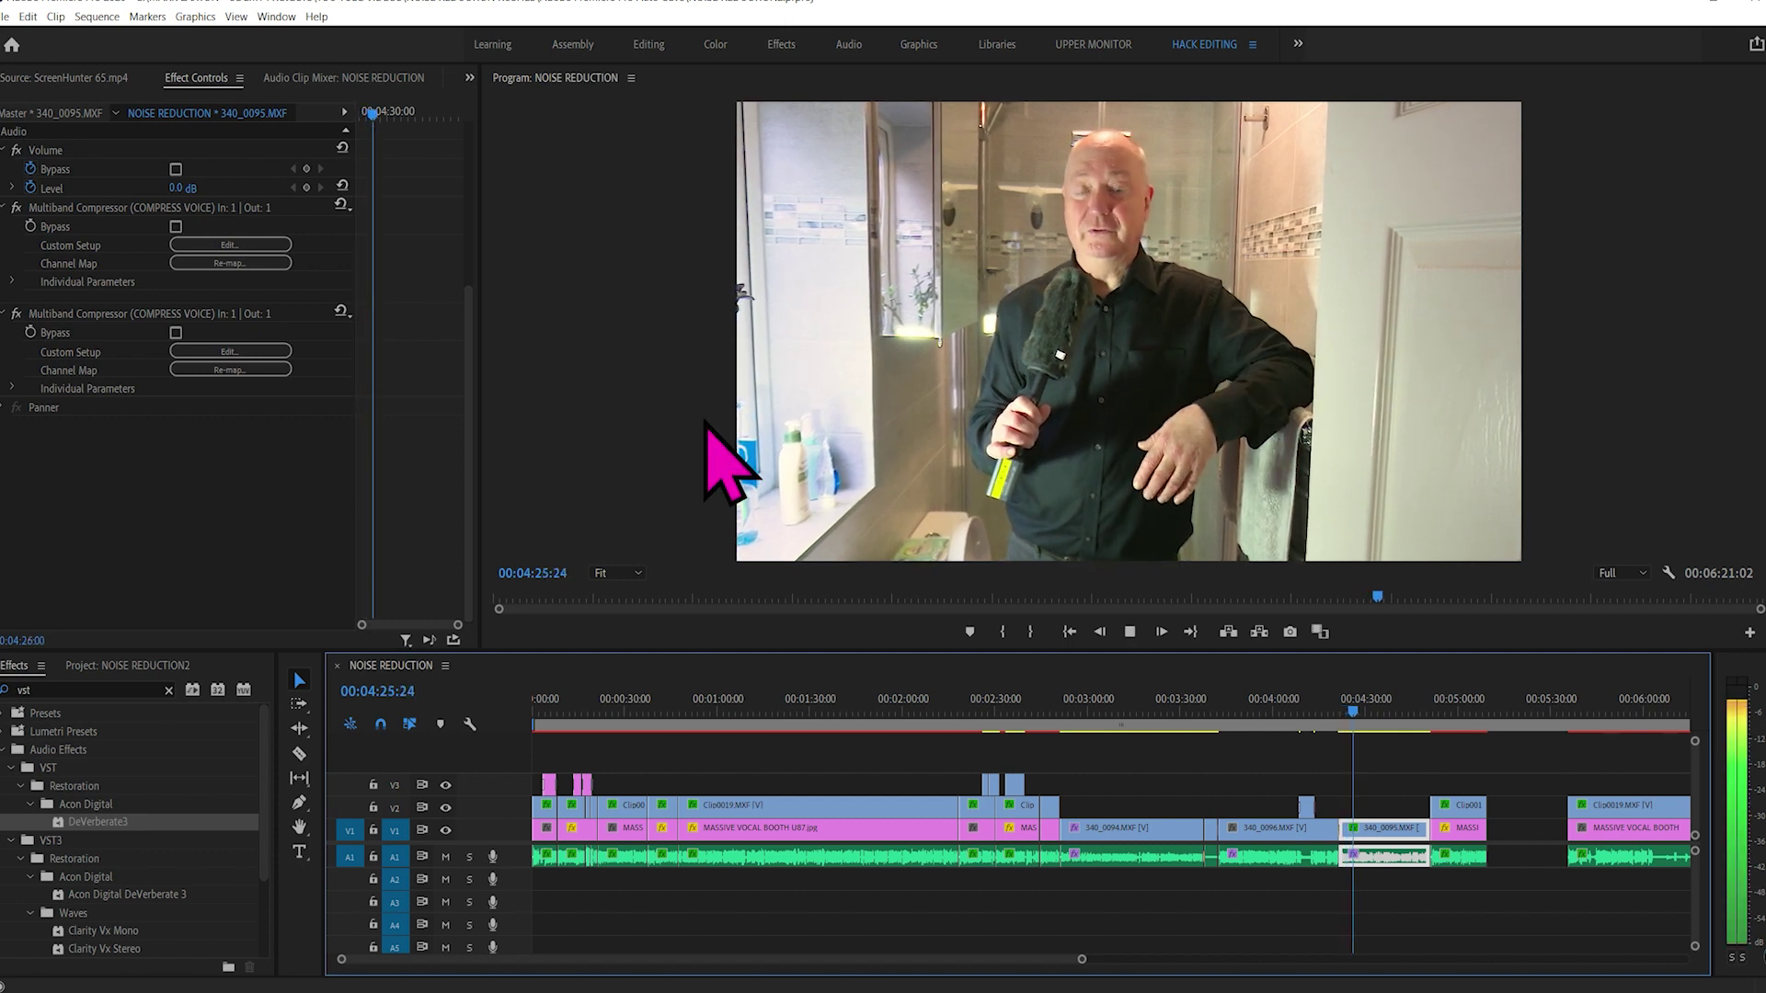
{"action": "key", "text": "space"}
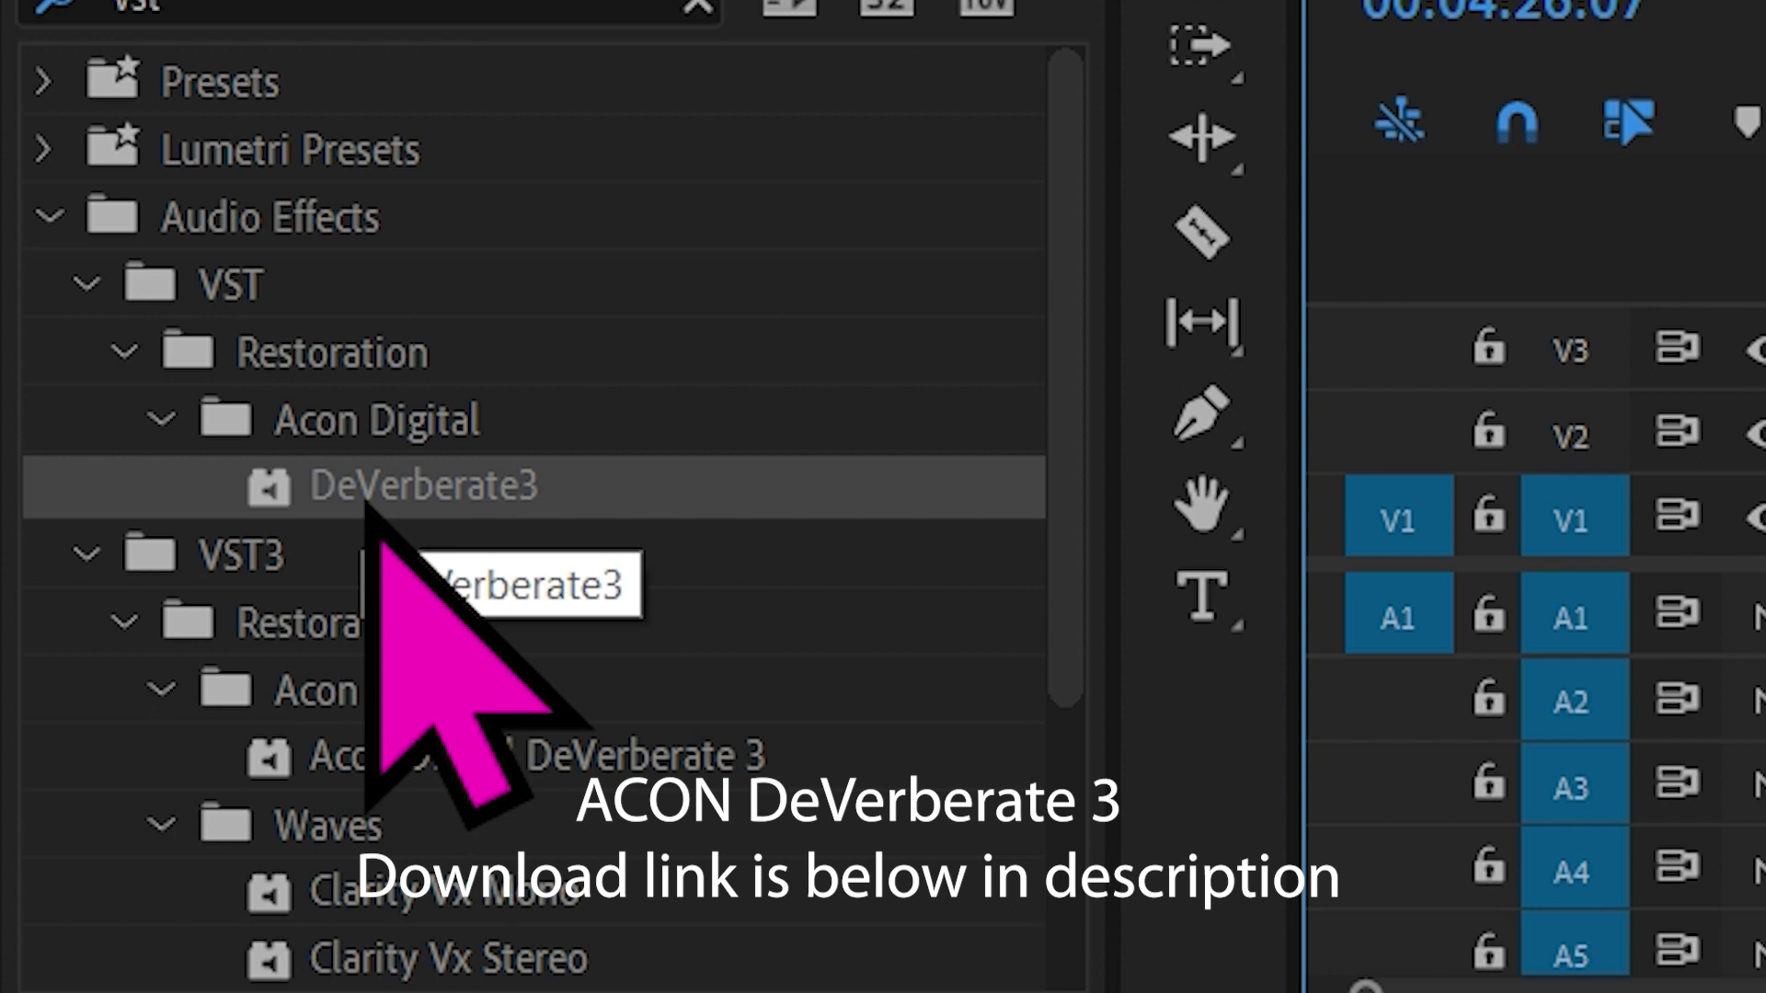
{"action": "left_click", "coordinate": [308, 497]}
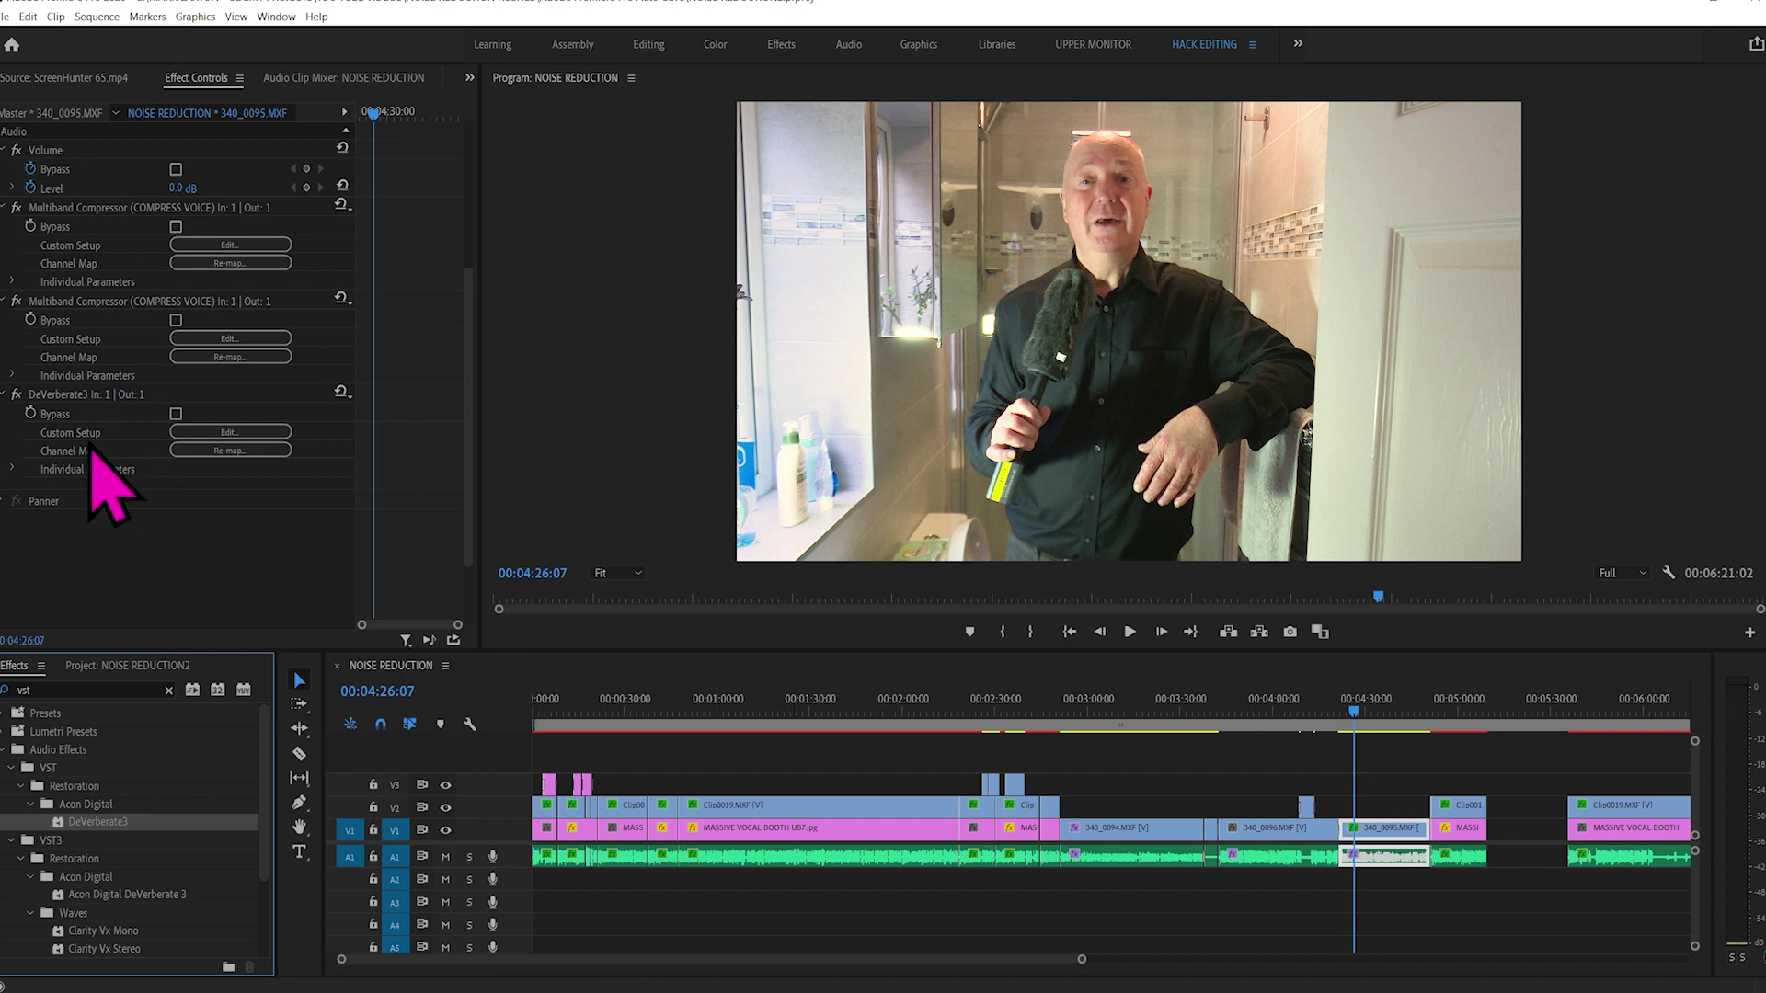
Open the custom setup of DeVerberate3 and load the factory Voice preset Remove reverb
{"action": "left_click", "coordinate": [248, 434]}
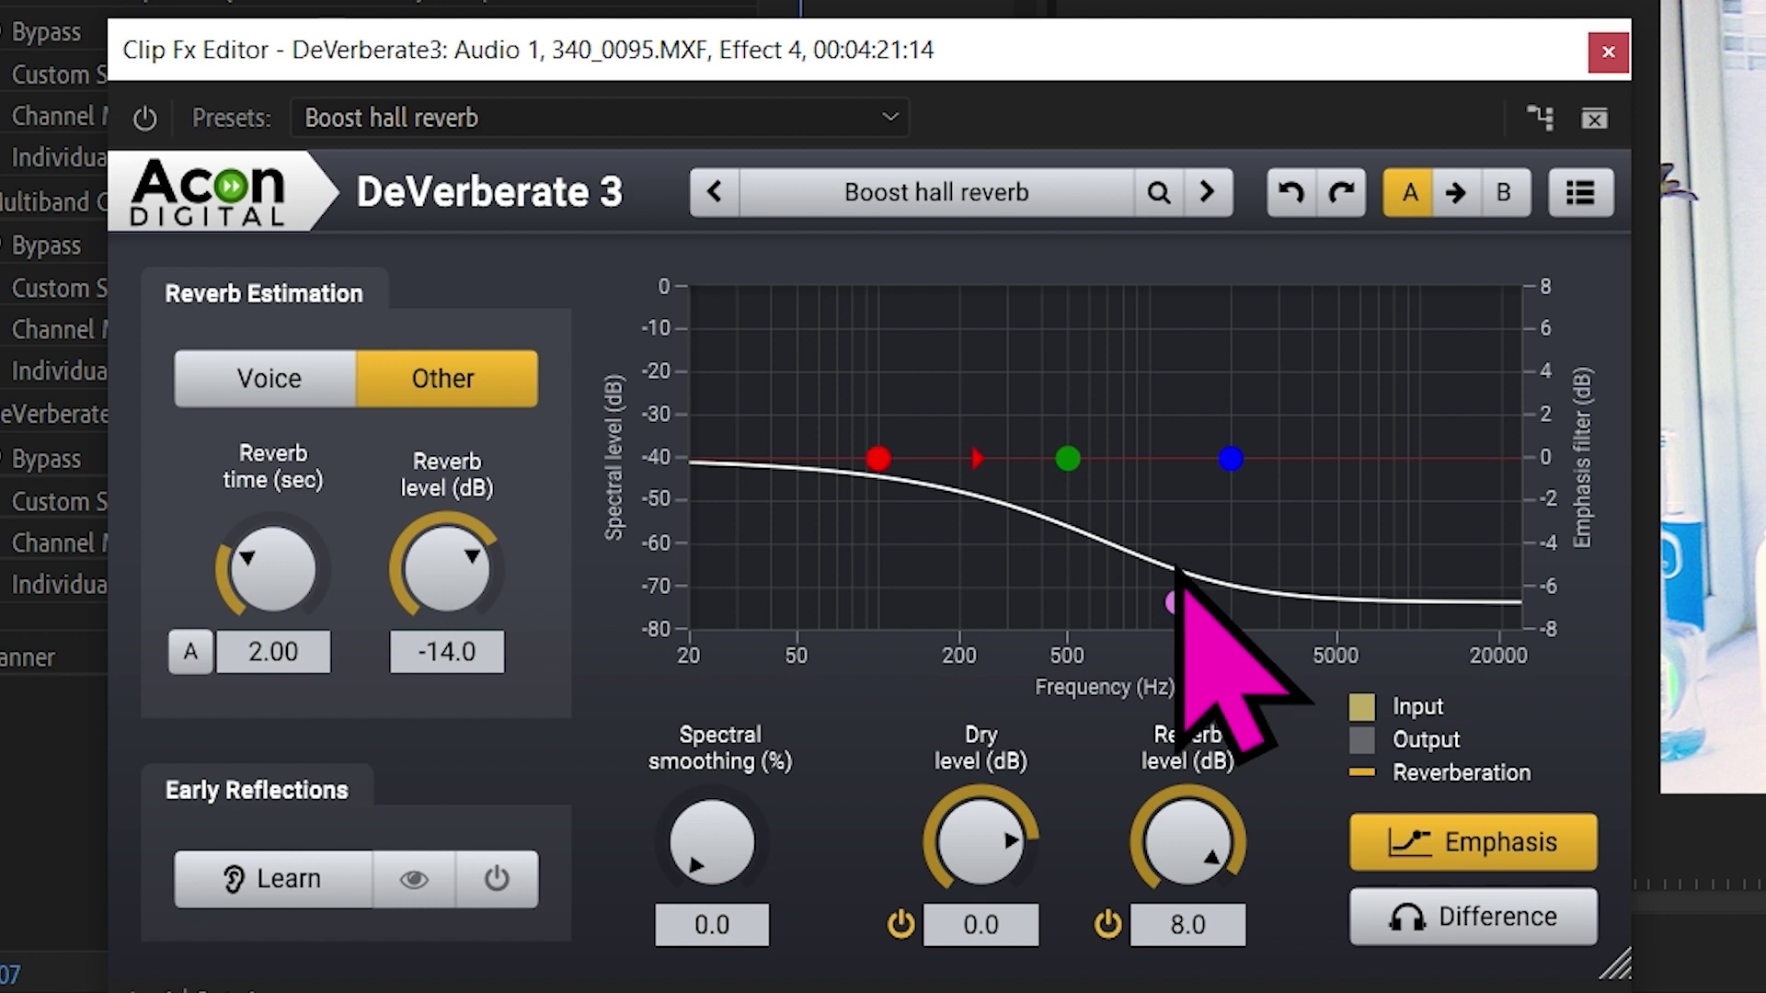
{"action": "left_click", "coordinate": [936, 193]}
{"action": "mouse_move", "coordinate": [1045, 357]}
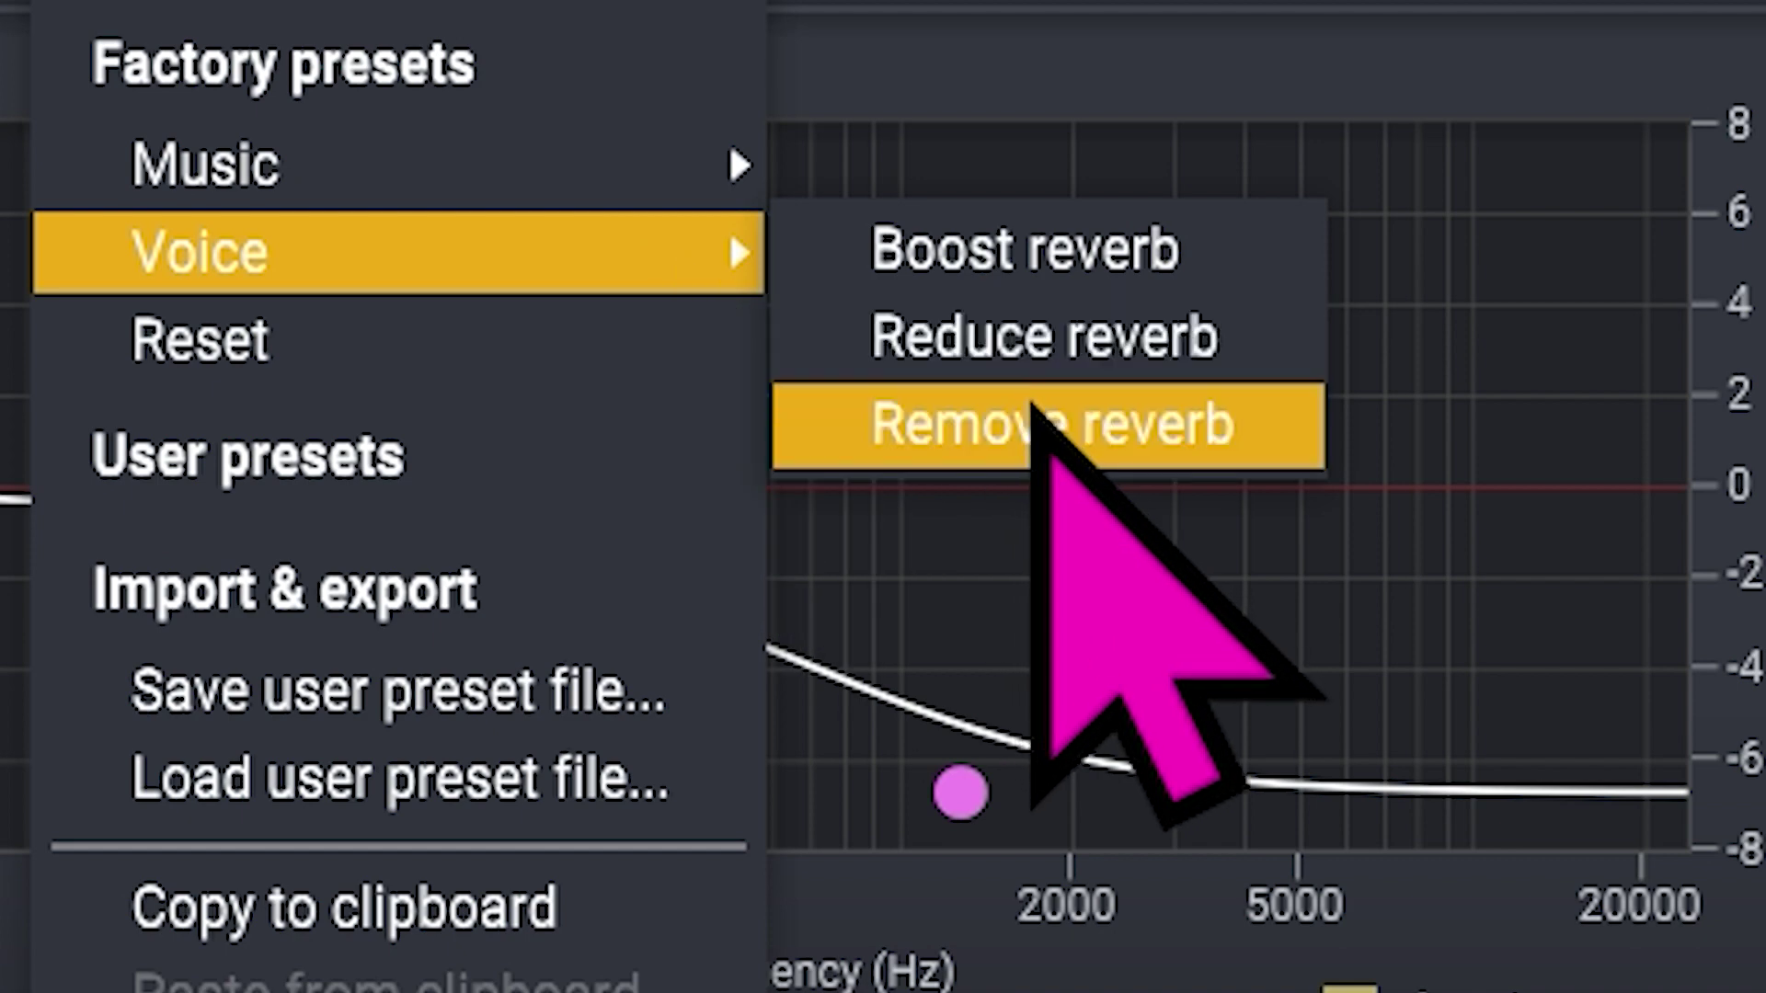
{"action": "left_click", "coordinate": [1032, 414]}
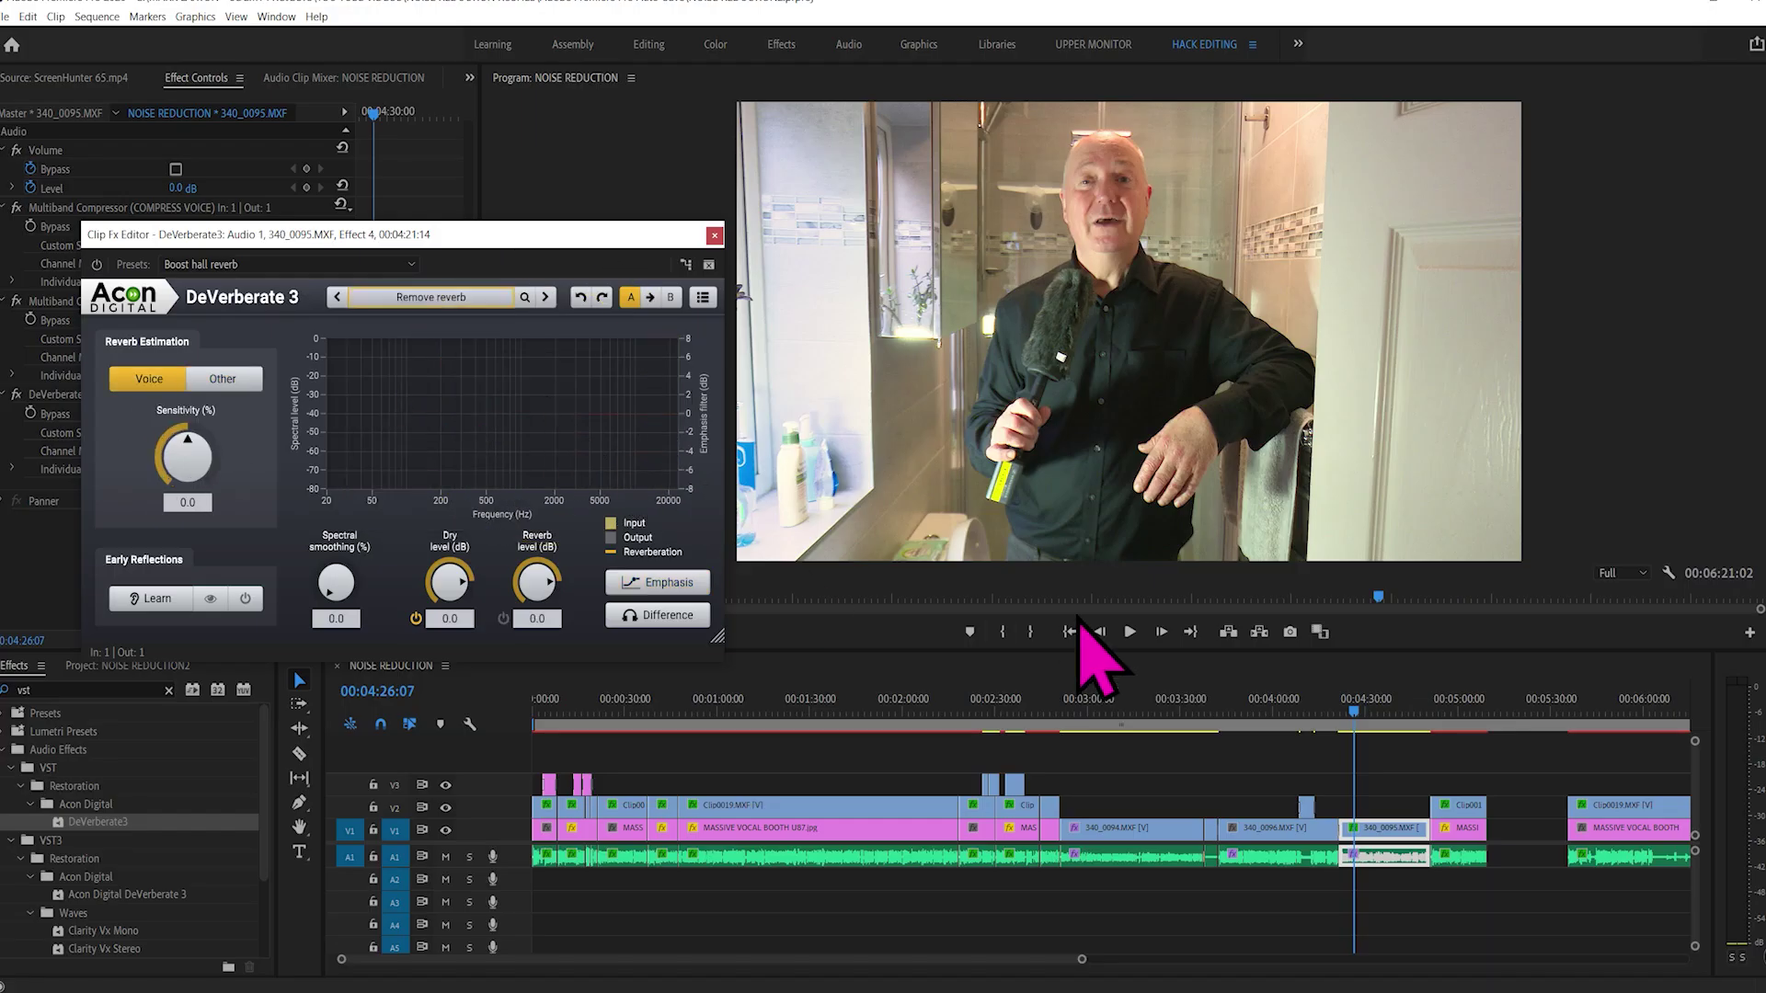
Play the bathroom clip with DeVerberate3 active and again with it switched off to compare the sound
{"action": "left_click", "coordinate": [1362, 726]}
{"action": "key", "text": "space"}
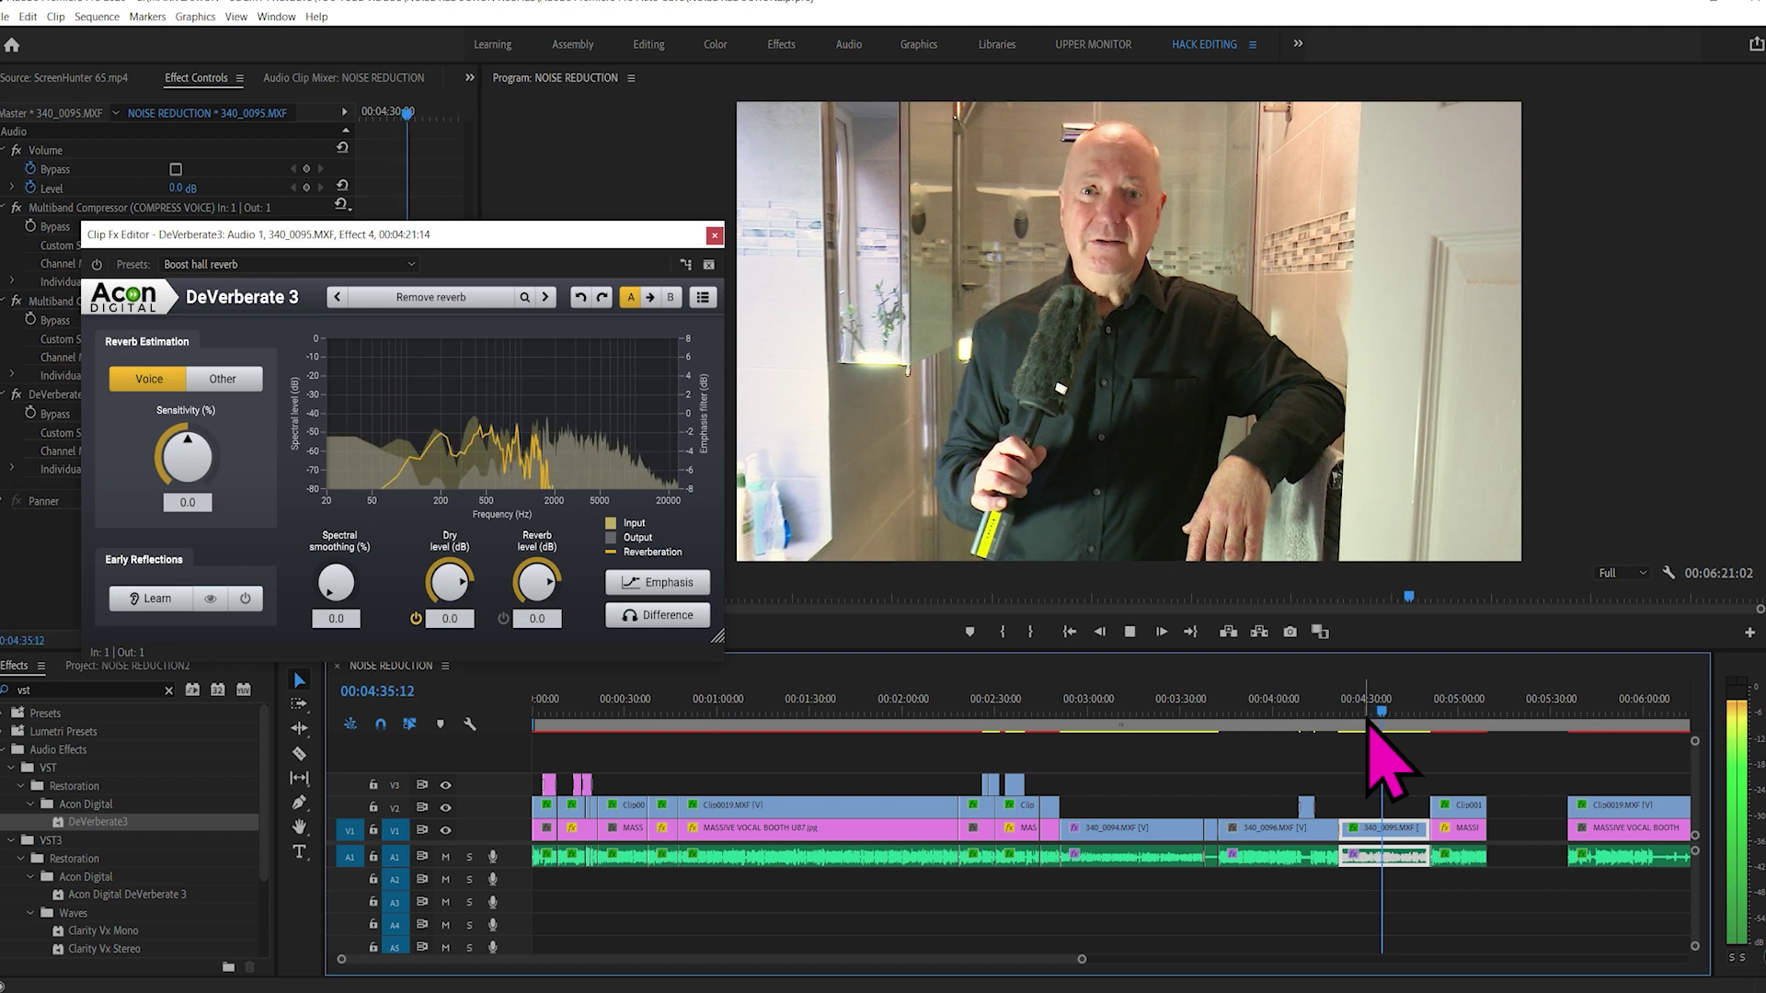
{"action": "key", "text": "space"}
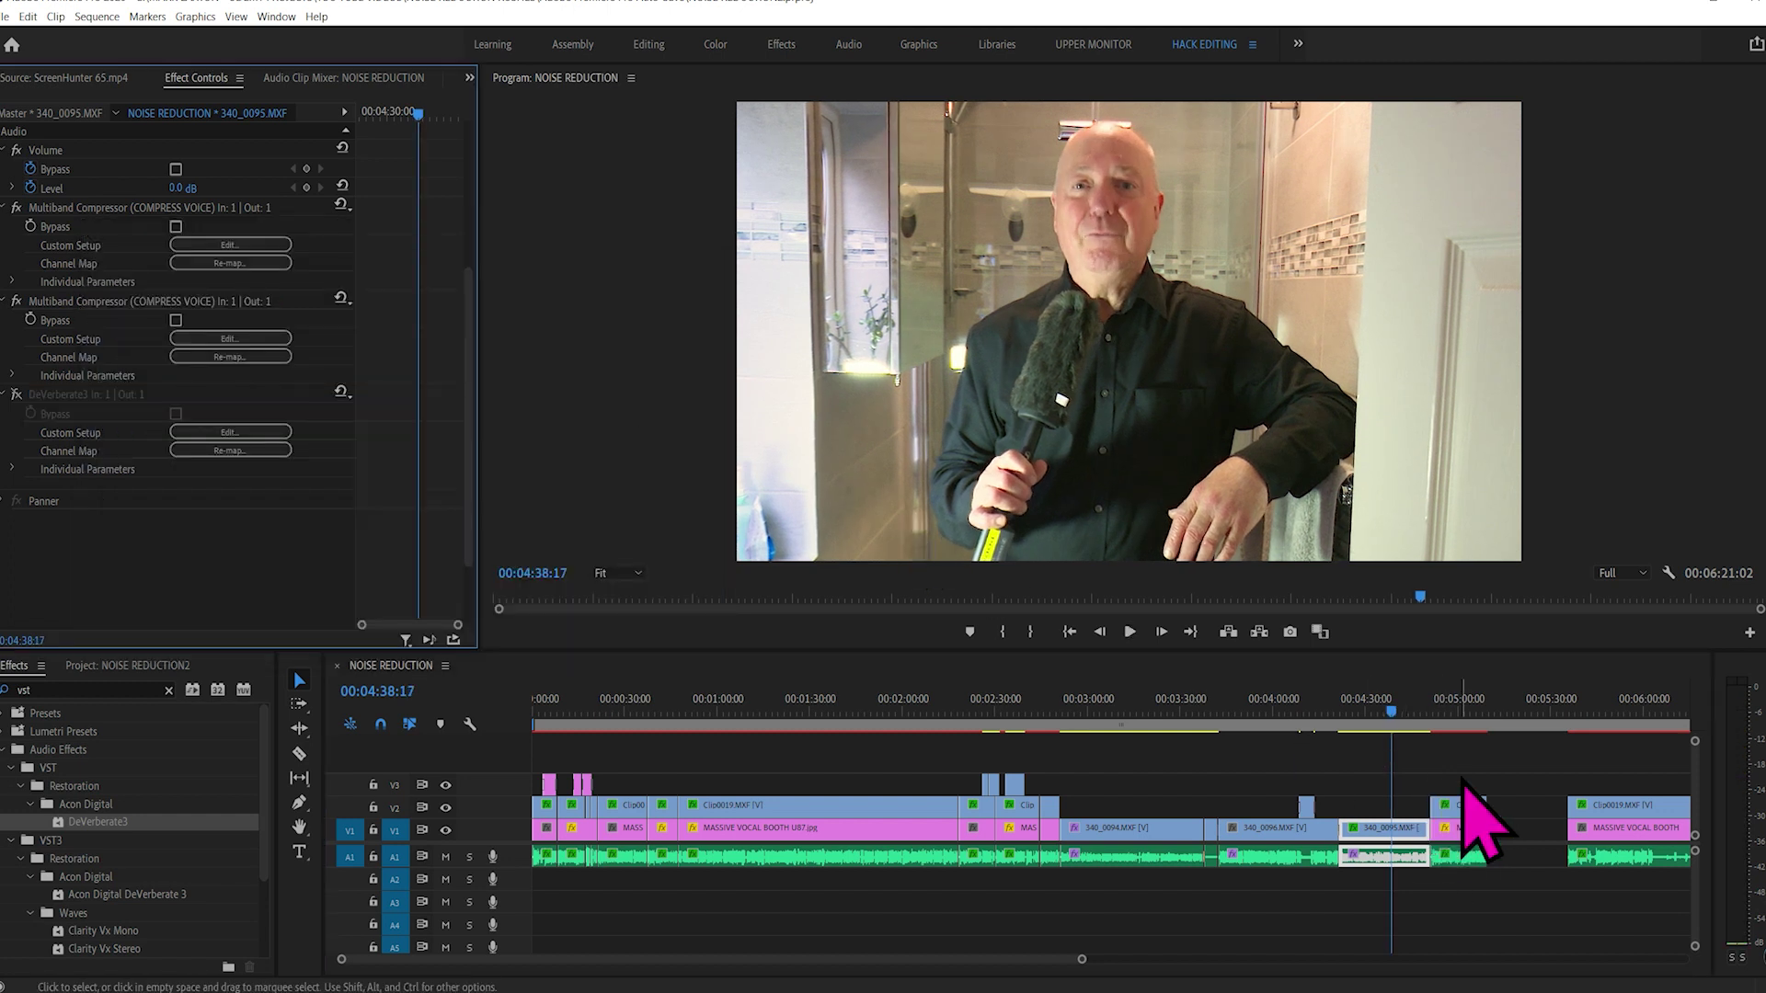
{"action": "key", "text": "space"}
{"action": "key", "text": "space"}
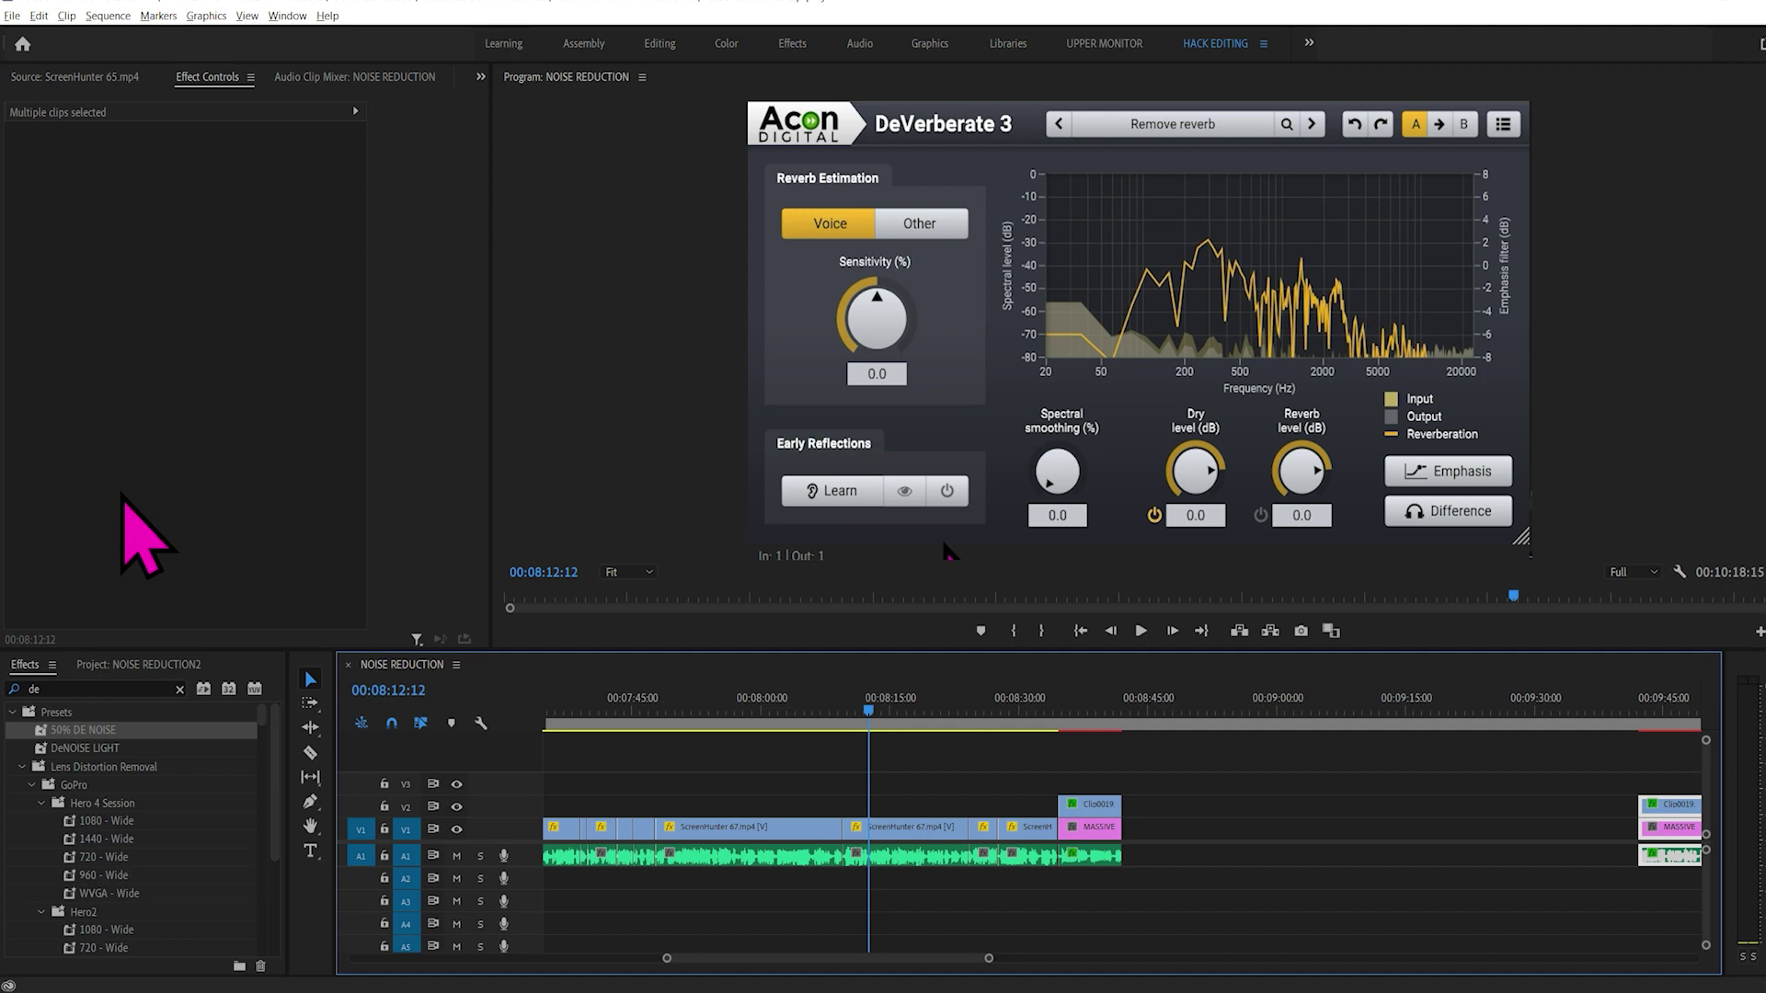
Open the Audio preferences and launch the Audio Plug-In Manager from there
{"action": "left_click", "coordinate": [37, 15]}
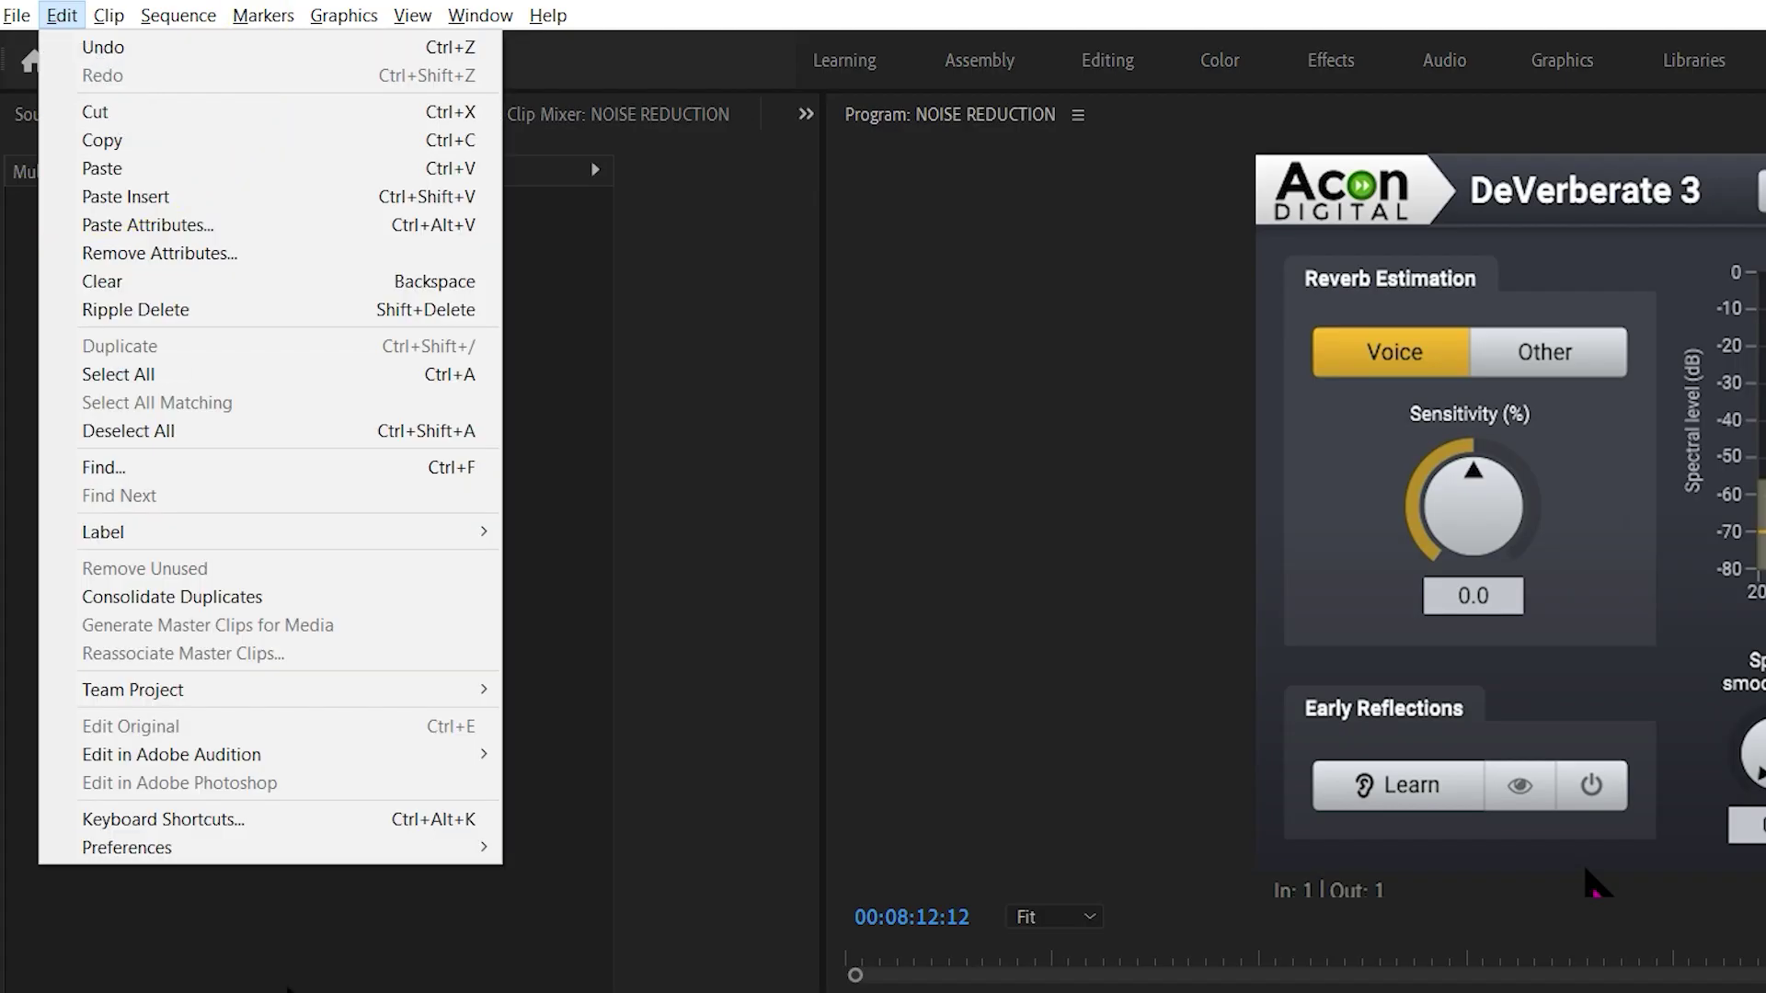
{"action": "mouse_move", "coordinate": [274, 841]}
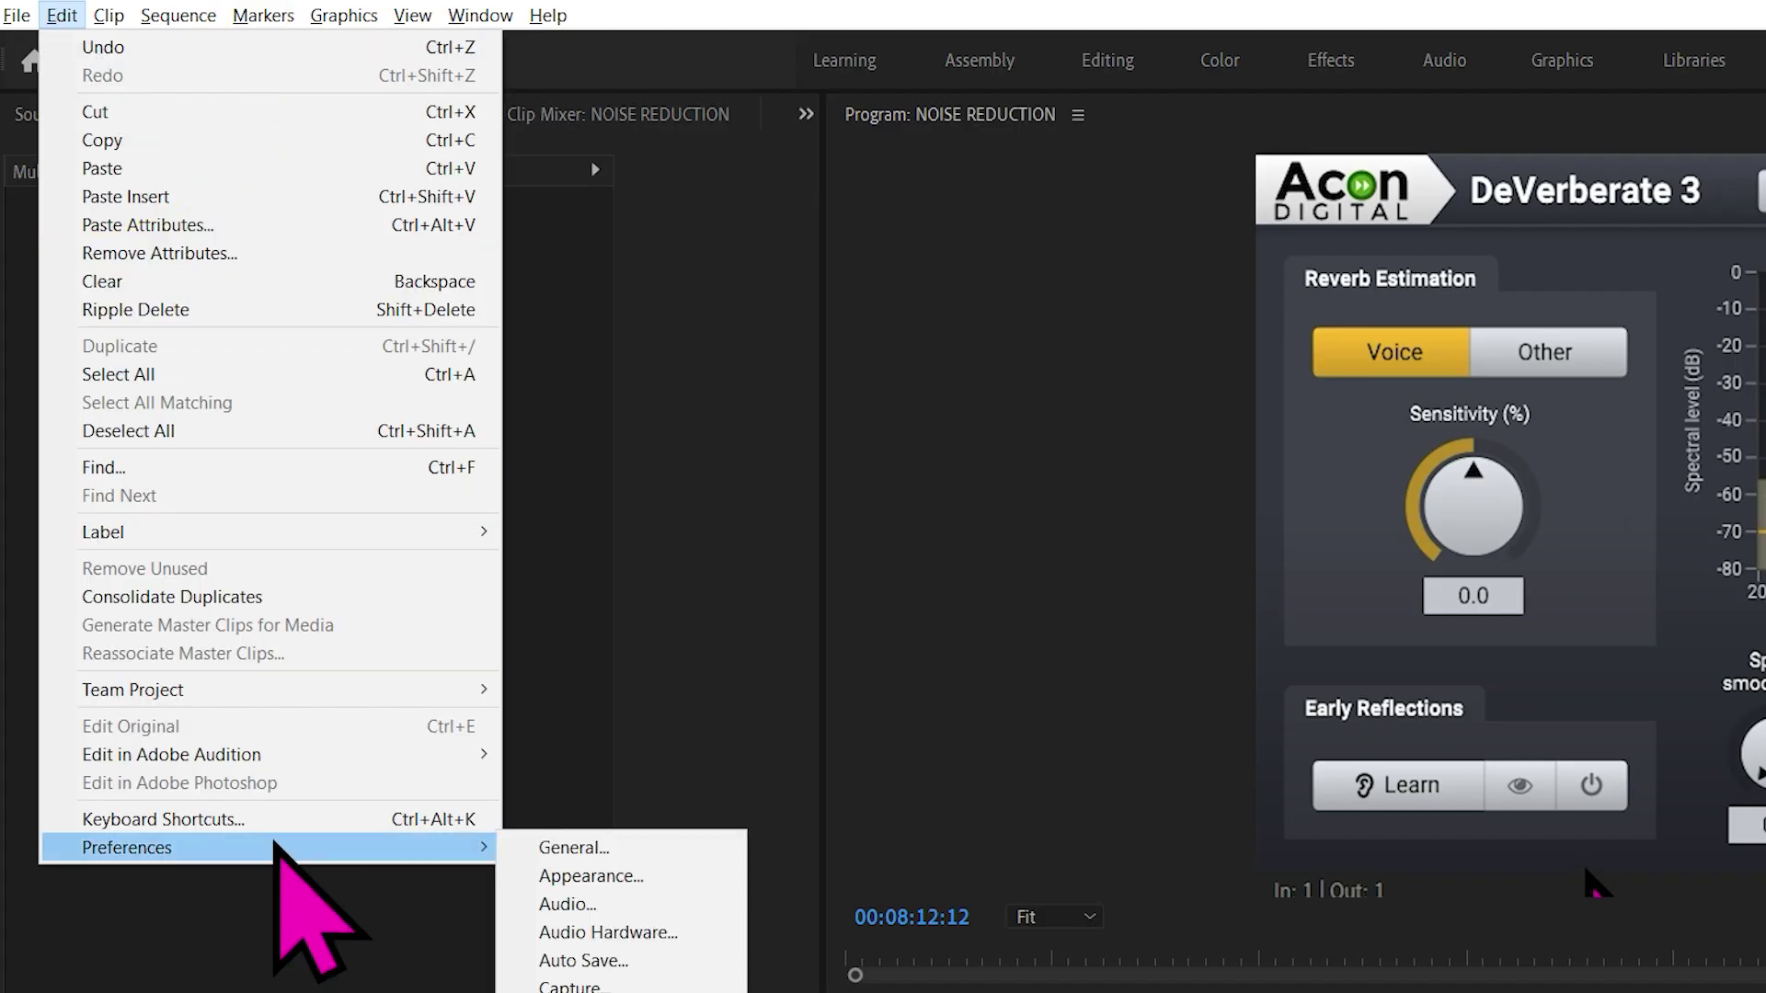
{"action": "left_click", "coordinate": [545, 906]}
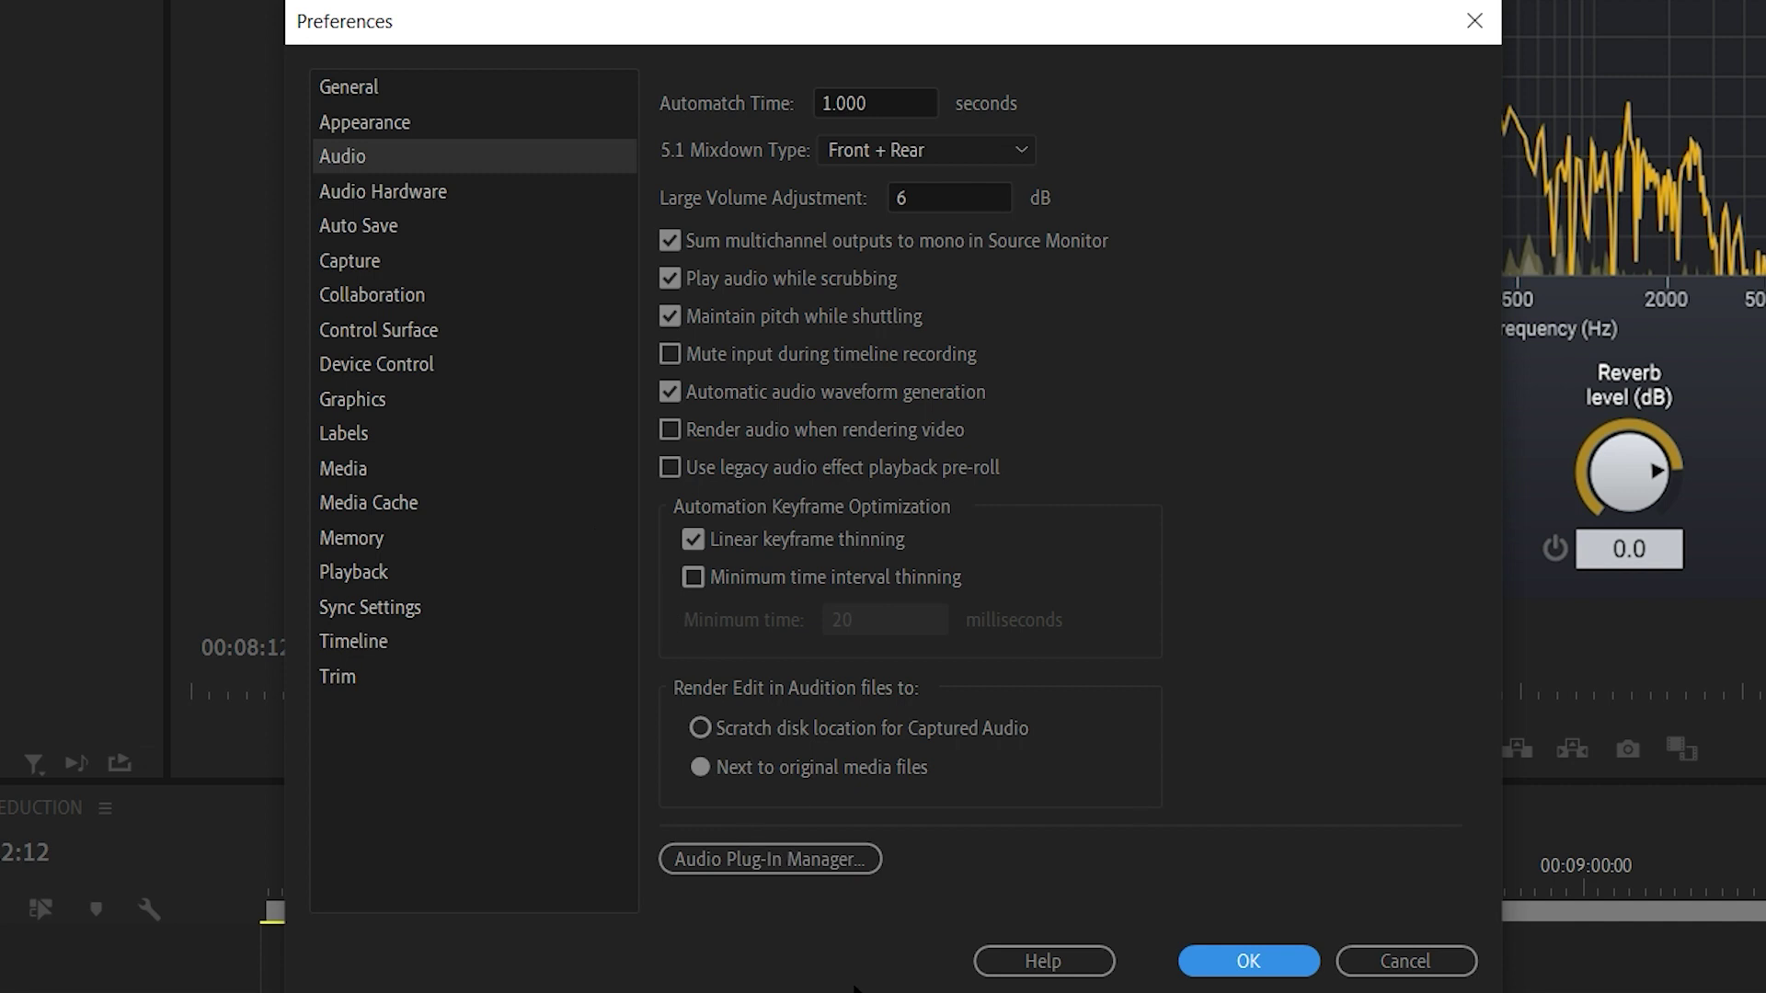
{"action": "left_click", "coordinate": [789, 861]}
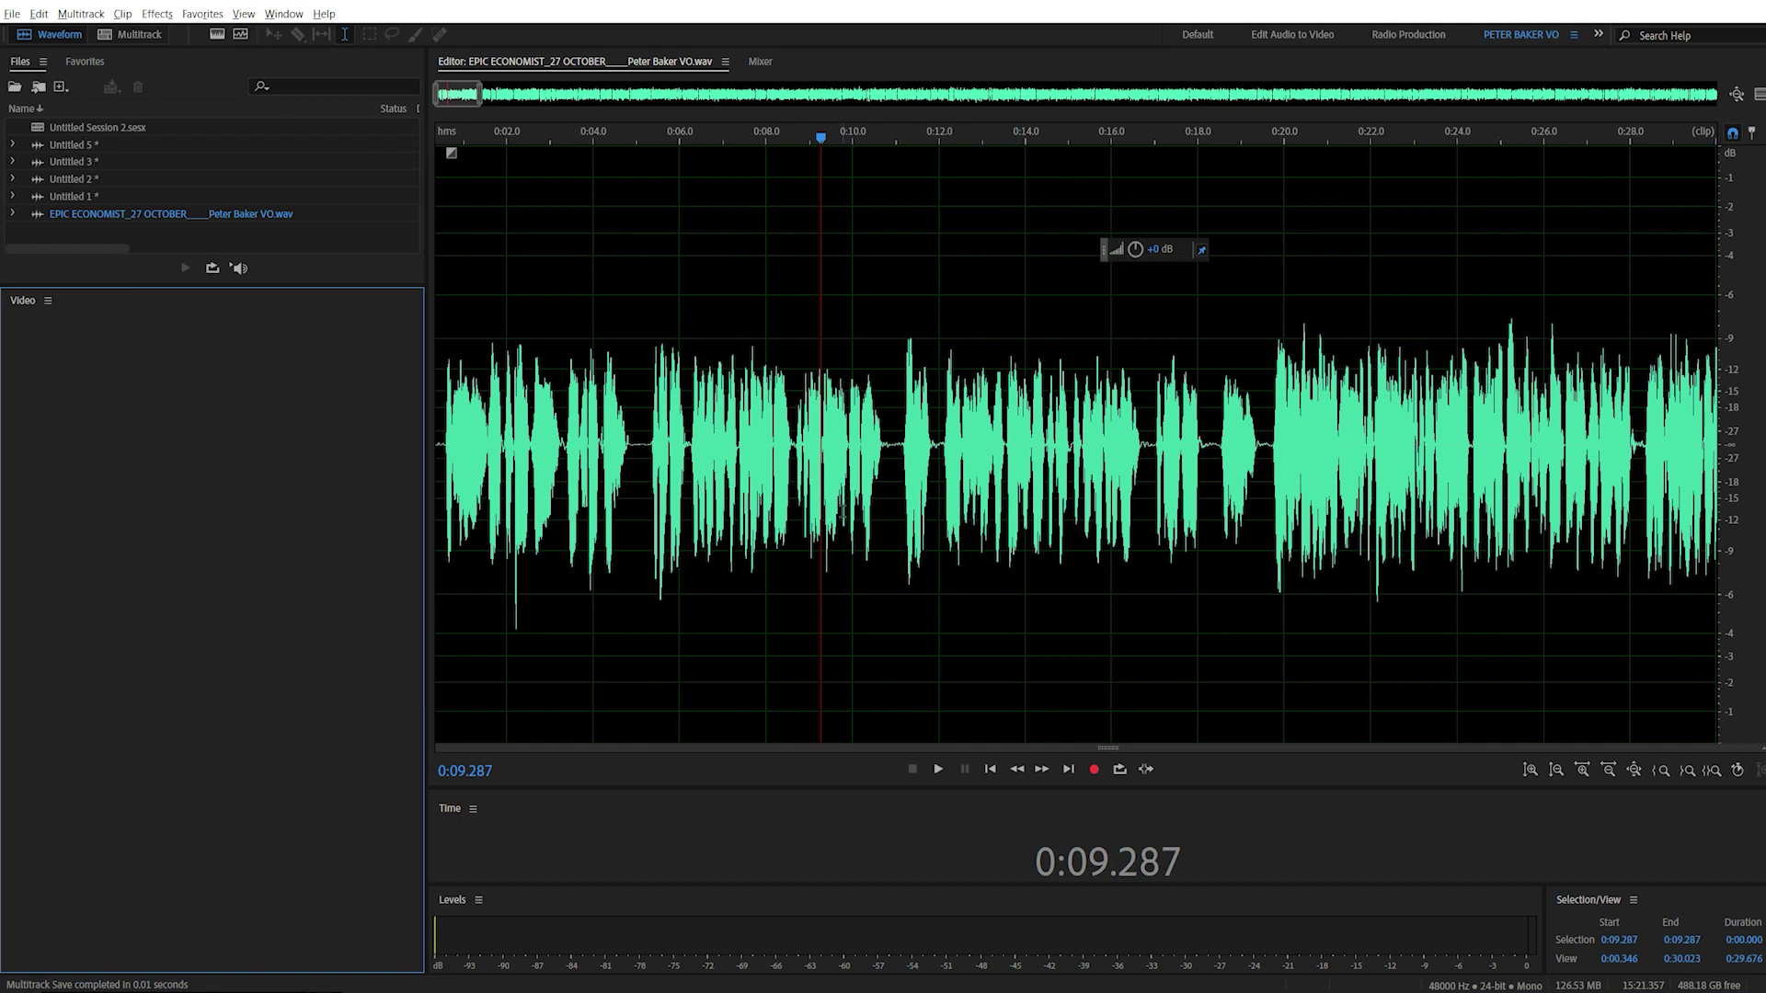
In Adobe Audition, open the Audio Plug-In Manager and scan for available plug-ins
{"action": "left_click", "coordinate": [158, 14]}
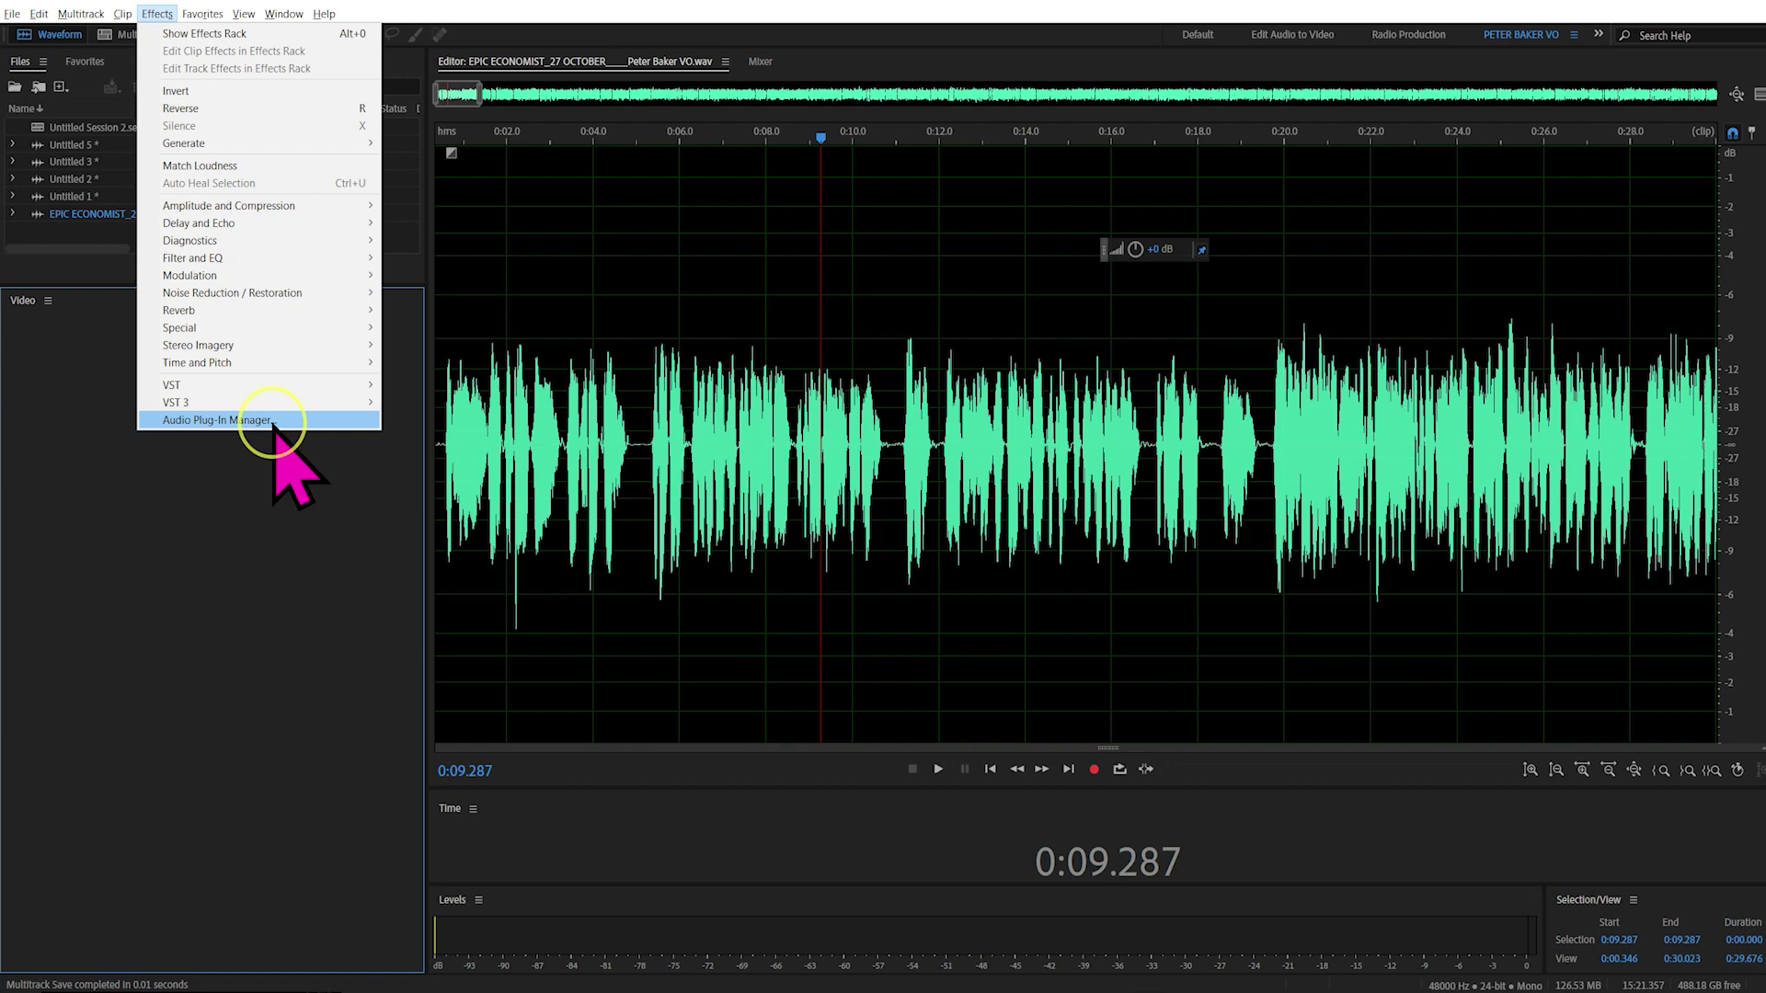
{"action": "left_click", "coordinate": [606, 928]}
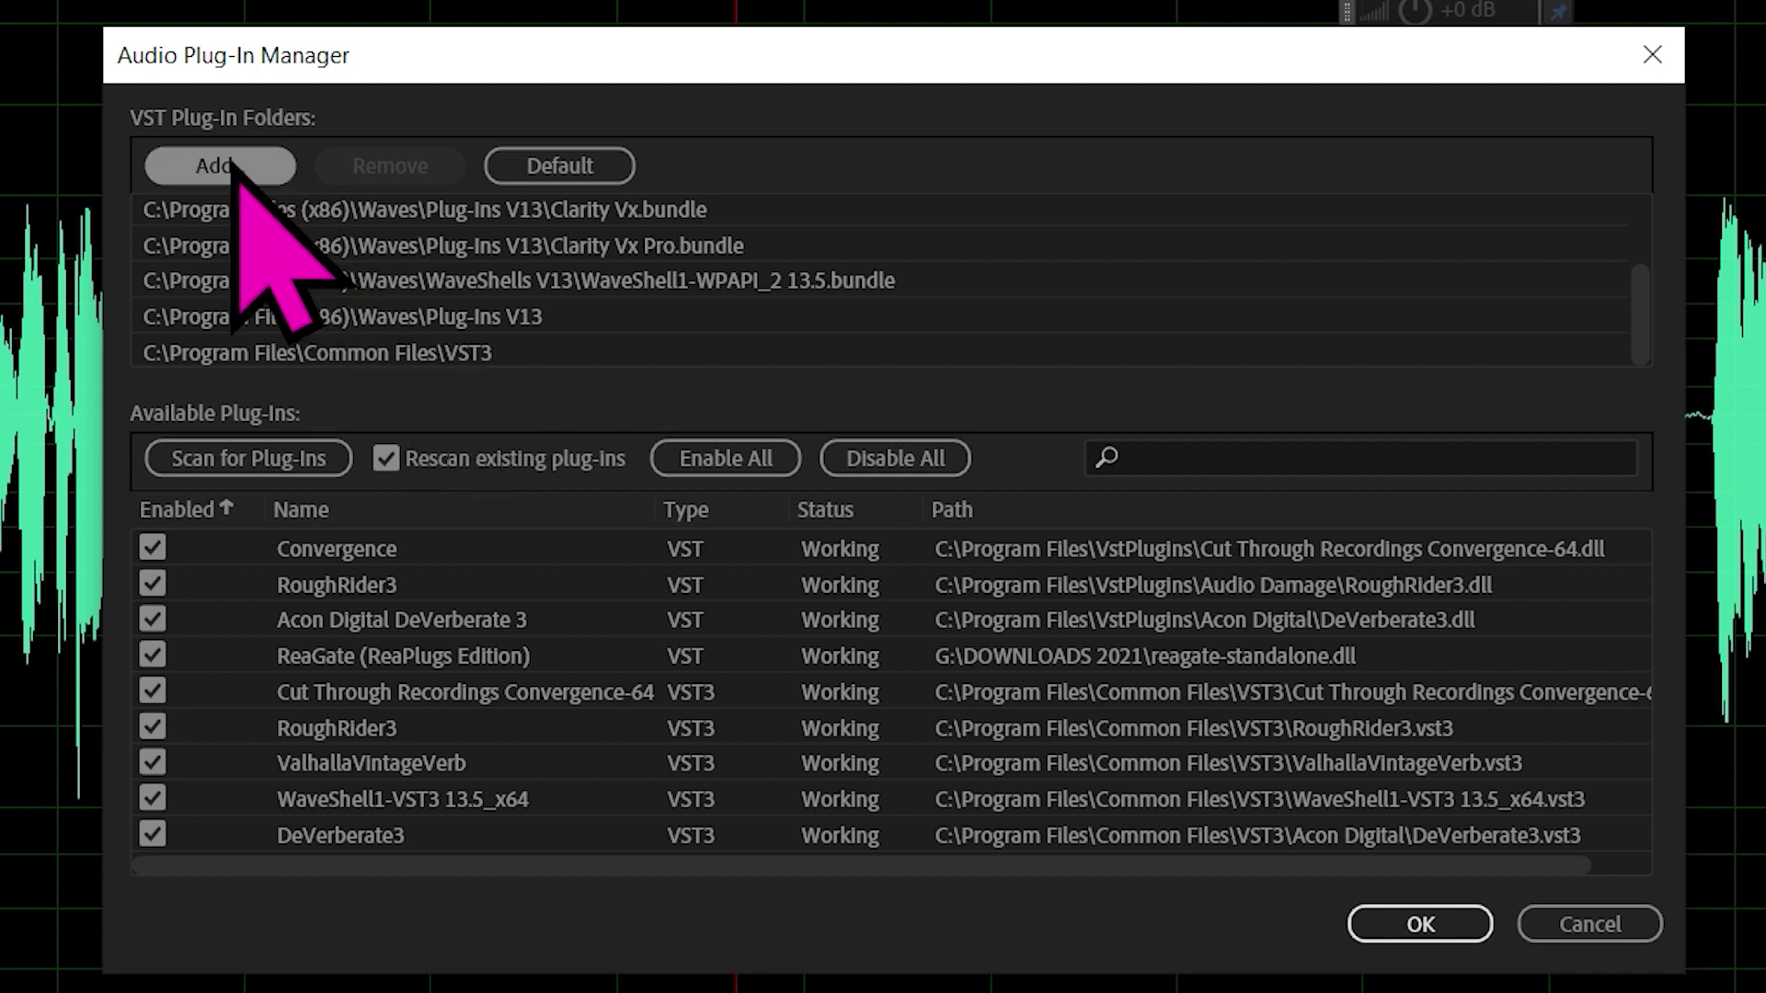
{"action": "left_click", "coordinate": [258, 451]}
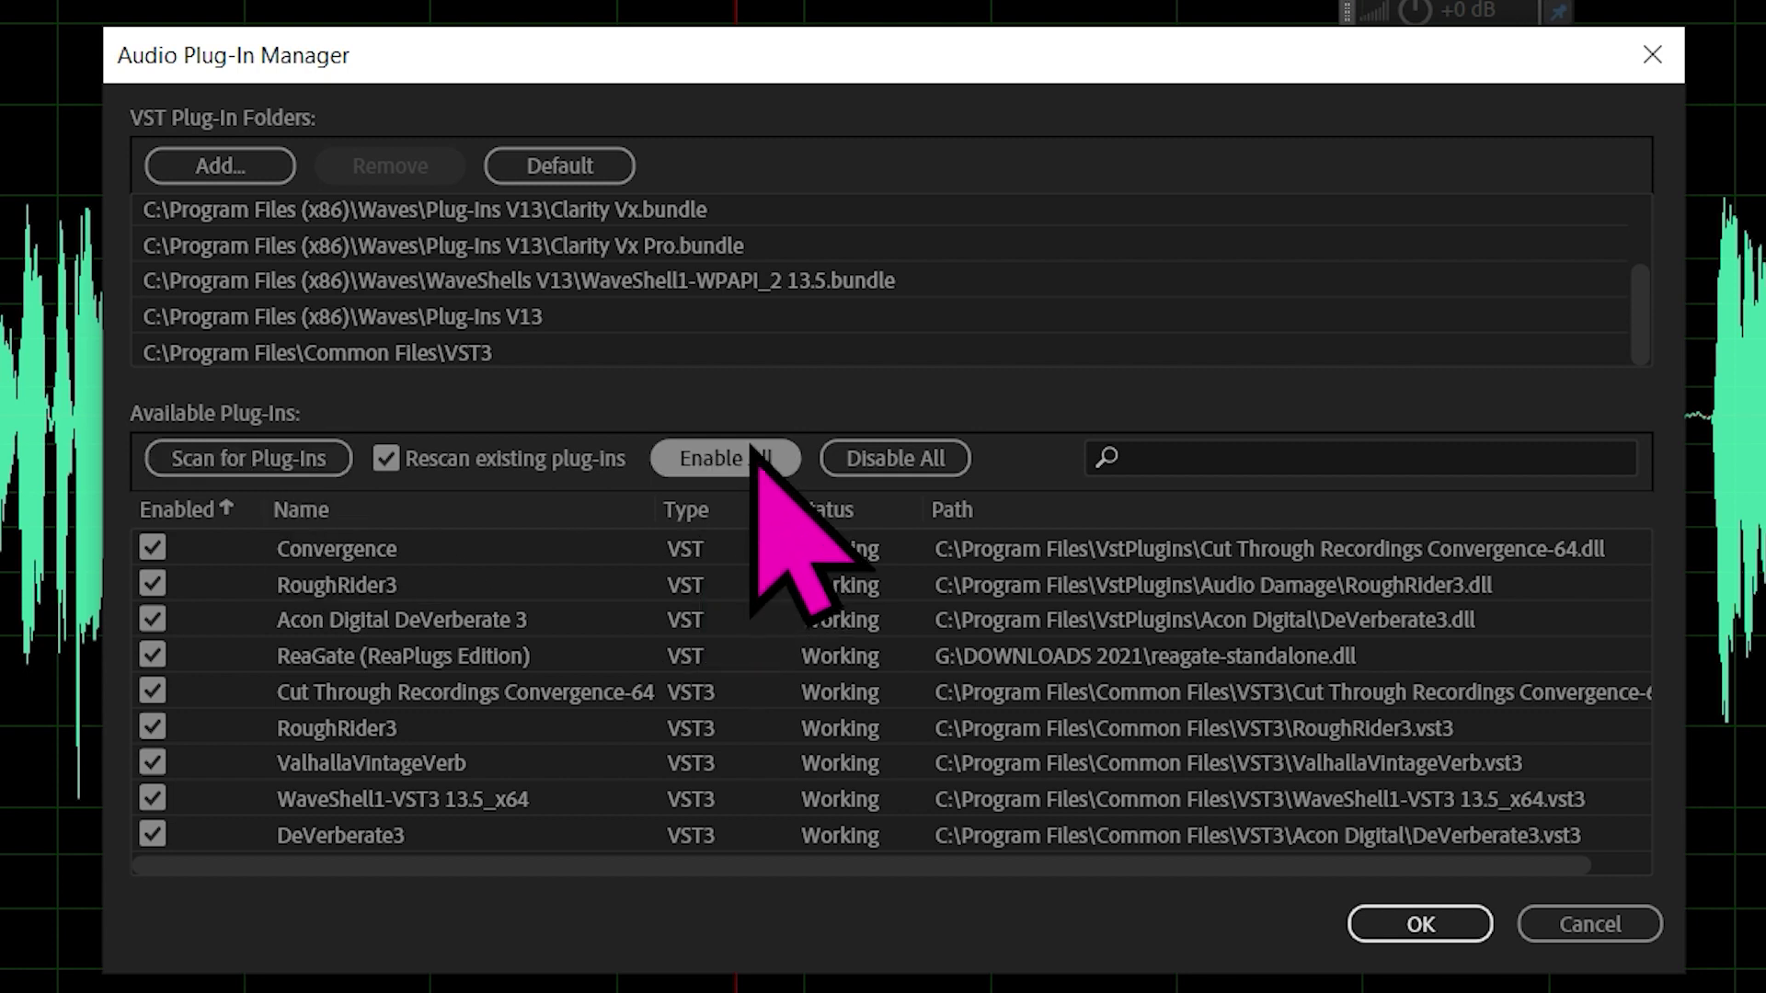